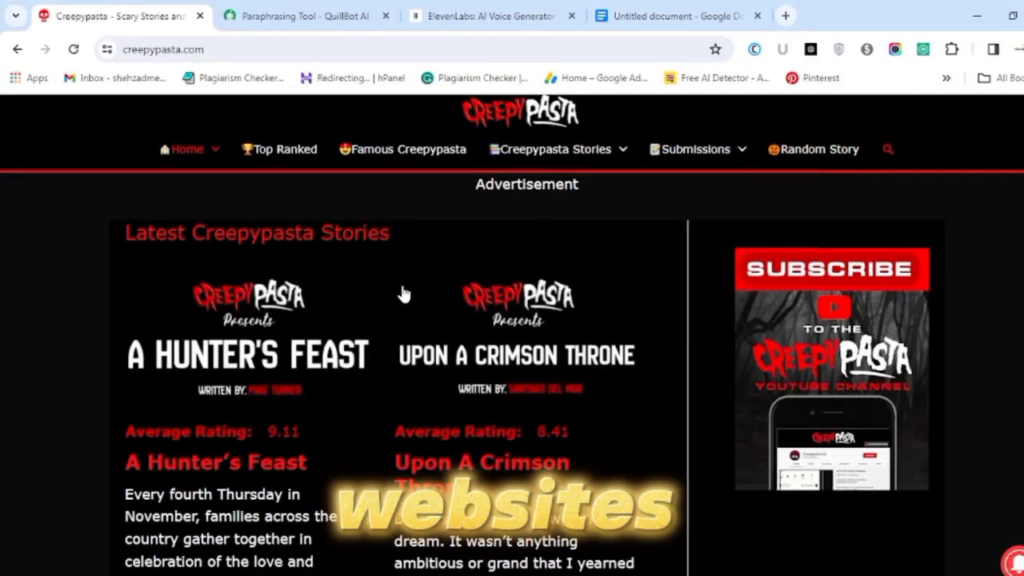
- Scroll to 'Upon A Crimson Throne' and select the full story from its first paragraph onward
scroll(404, 294, "down", 2)
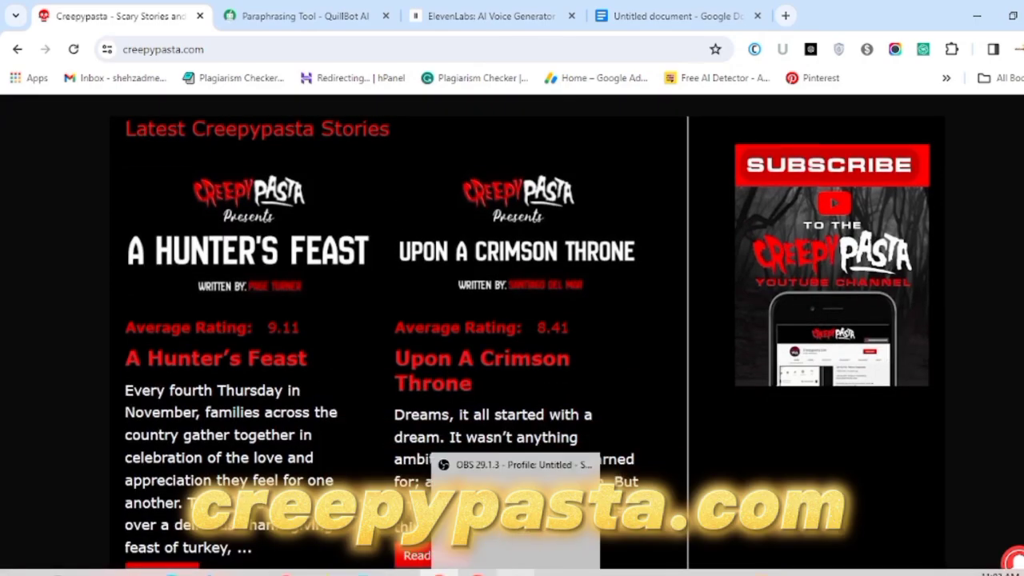
scroll(467, 436, "down", 8)
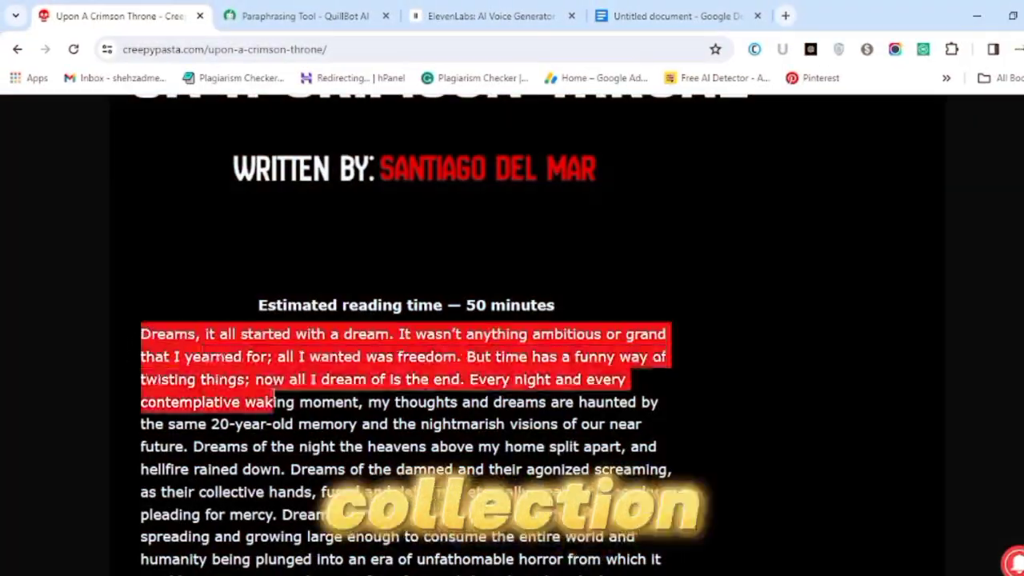
left_click_drag(274, 401, 400, 573)
left_click_drag(400, 94, 400, 95)
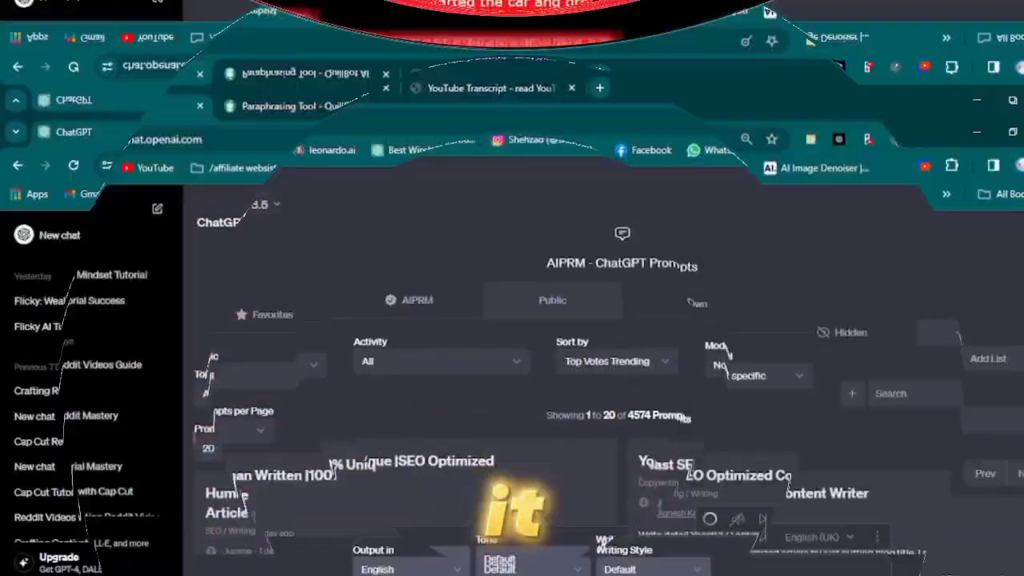
- Paste the copied story after the 'rewrite this story in the first person' prompt and send it
right_click(592, 520)
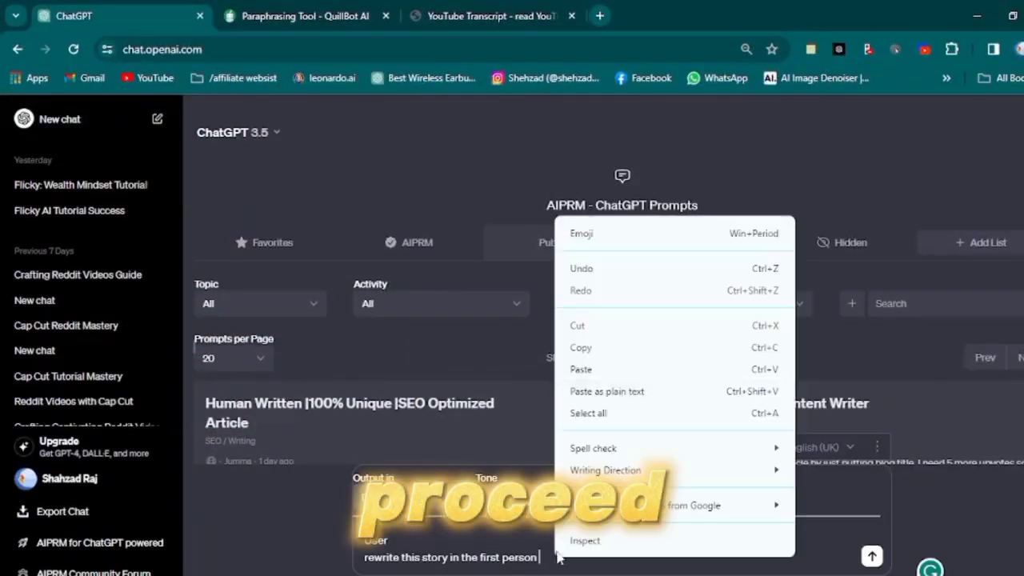
left_click(616, 369)
scroll(533, 484, "up", 5)
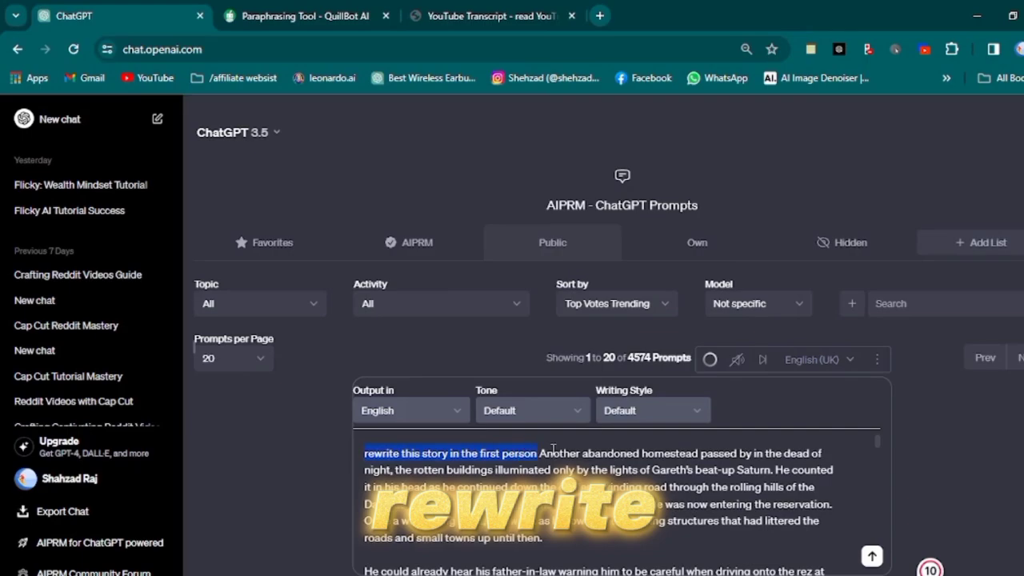
left_click(872, 557)
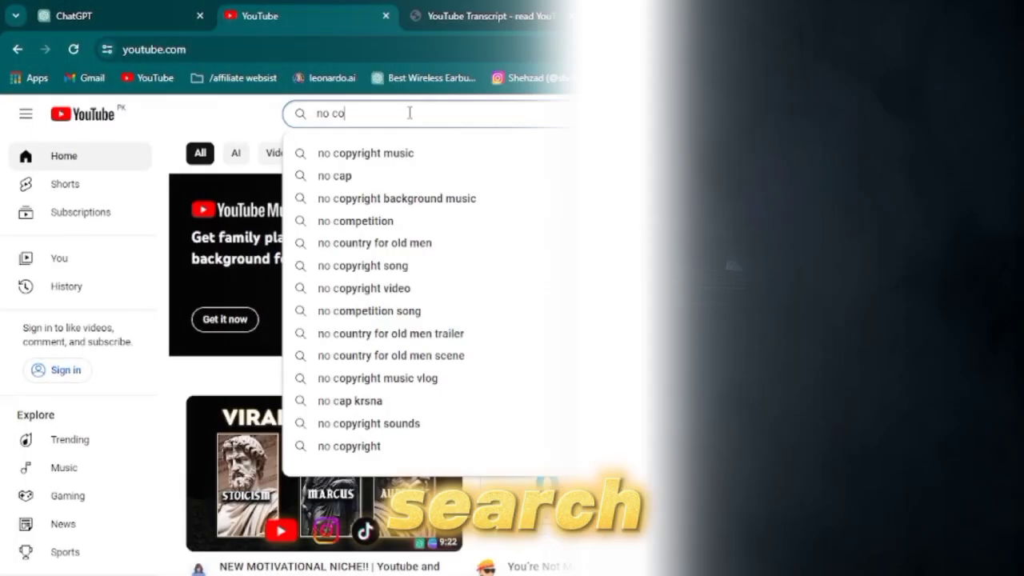
- Search YouTube for 'no copyright minecraft gameplay' and open the Creative Commons Minecraft Parkour Gameplay video
type("pyright")
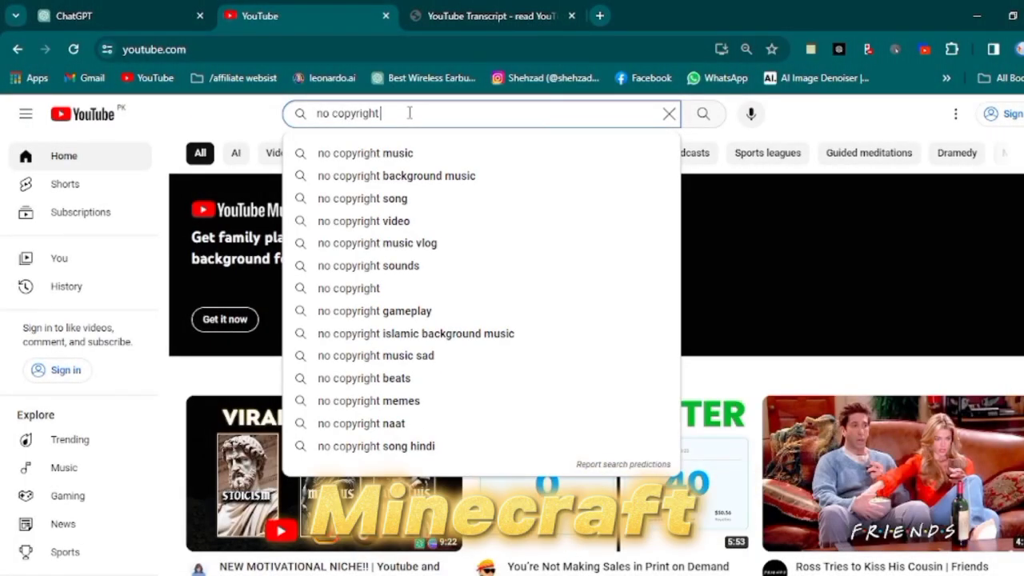
type(" minecraft gameplay")
key("Return")
scroll(449, 288, "down", 12)
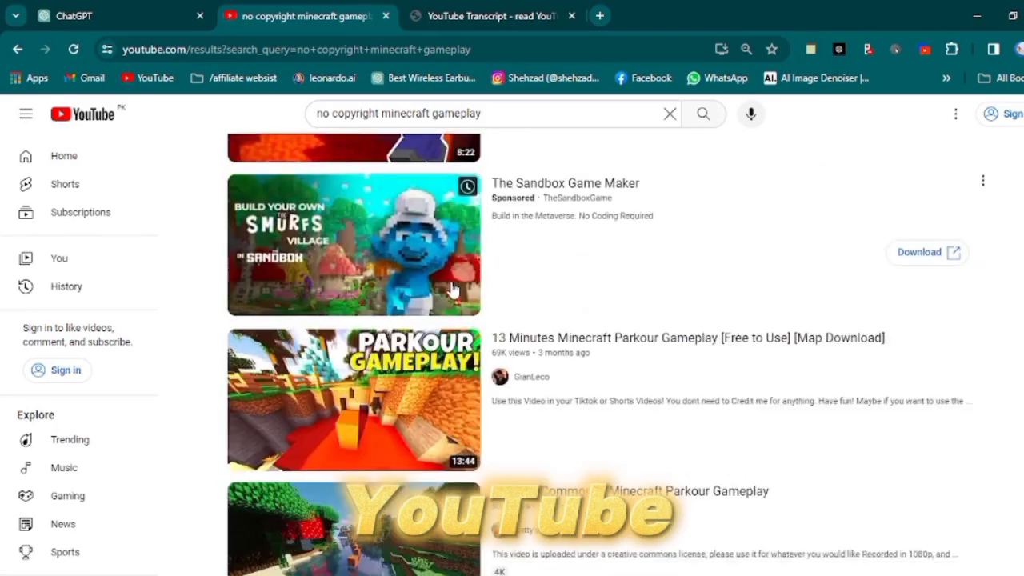
left_click(441, 327)
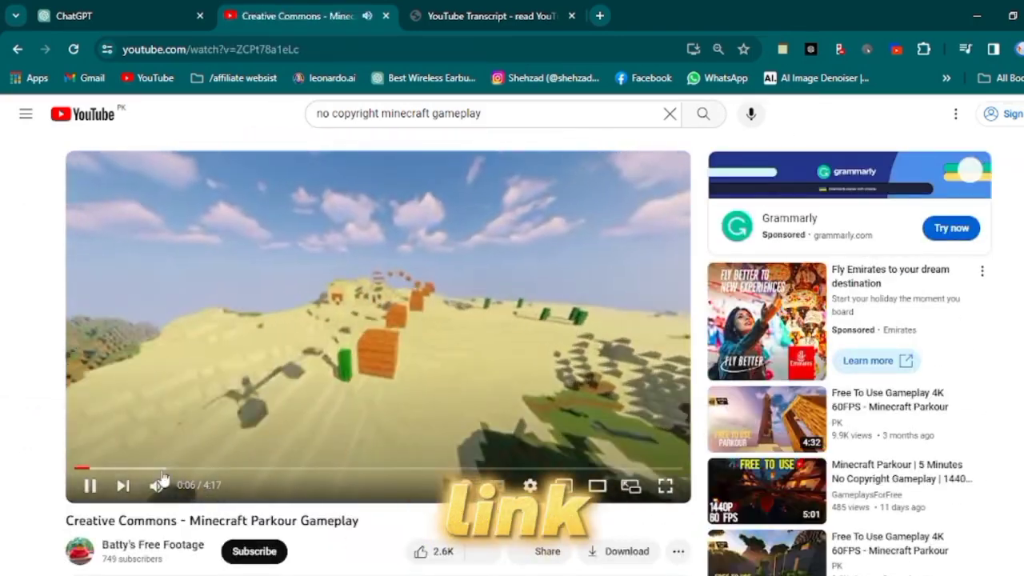
- Copy the parkour video's share link, block SSYouTube's notification prompt, and paste the link into its field
left_click(547, 551)
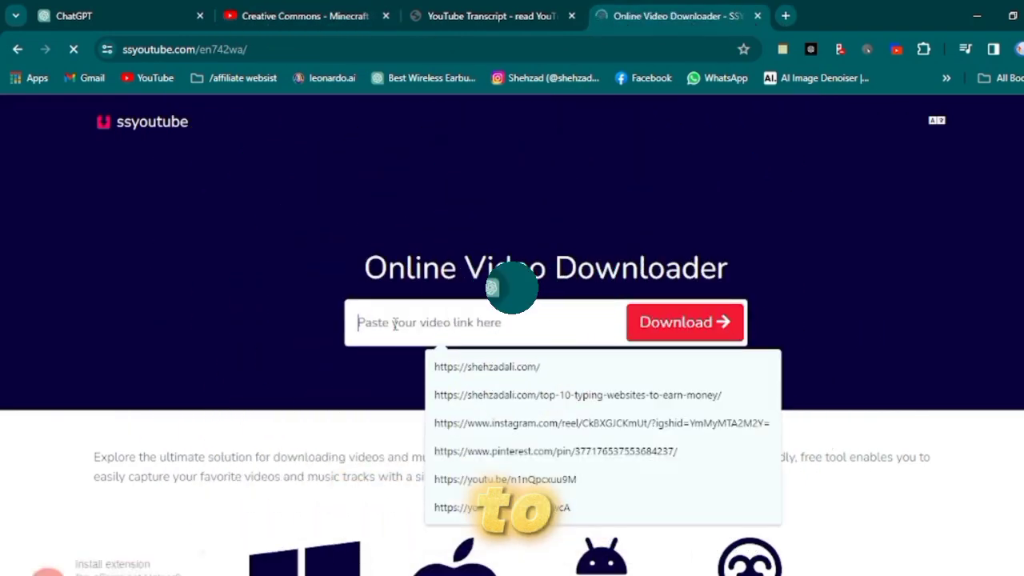
right_click(395, 322)
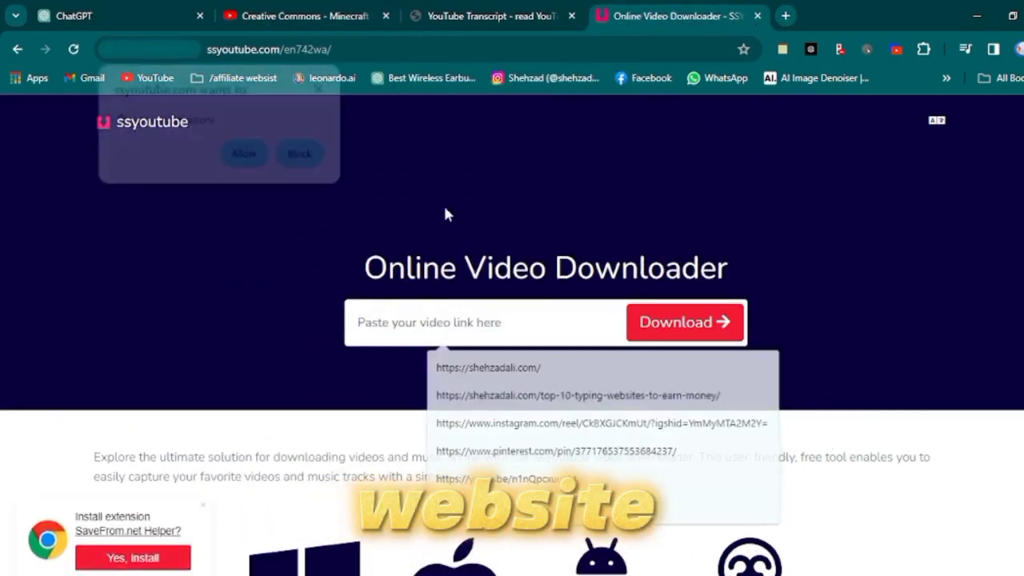
left_click(301, 156)
left_click(515, 327)
right_click(513, 324)
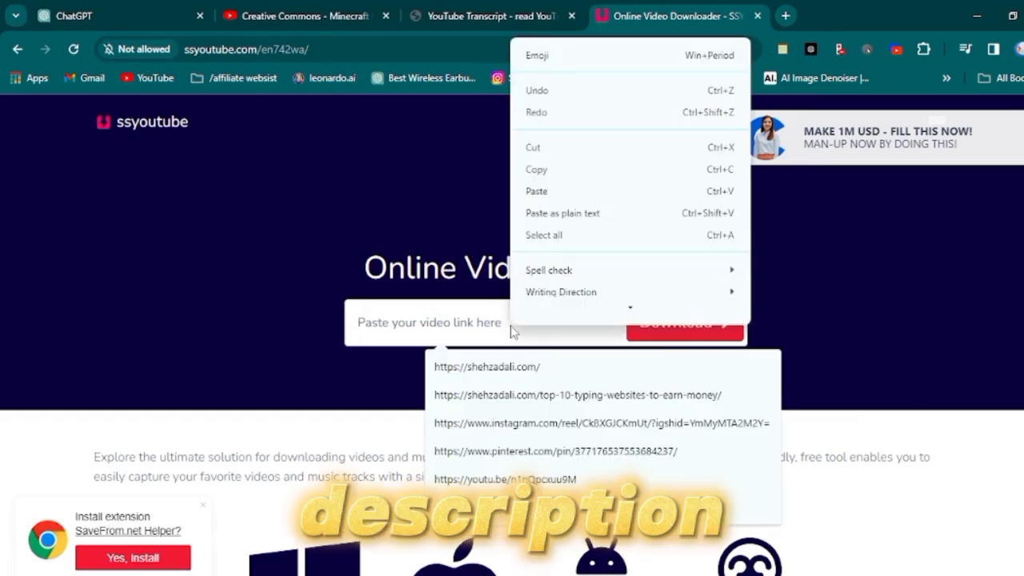
left_click(537, 185)
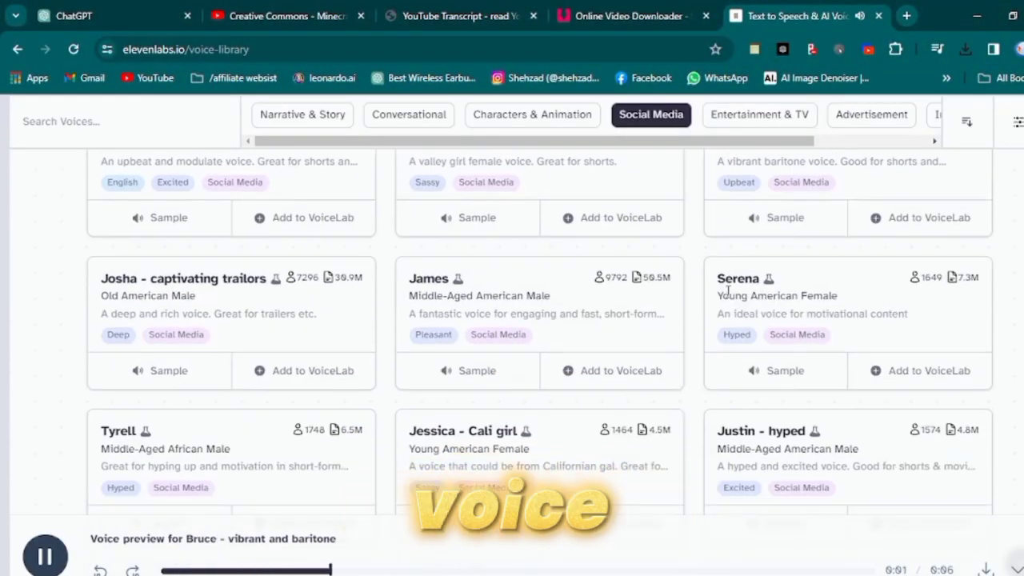
- Preview the Justin - hyped Social Media voice, then add the Baily voice to the Voice Lab
scroll(795, 374, "down", 2)
left_click(777, 395)
scroll(772, 384, "down", 10)
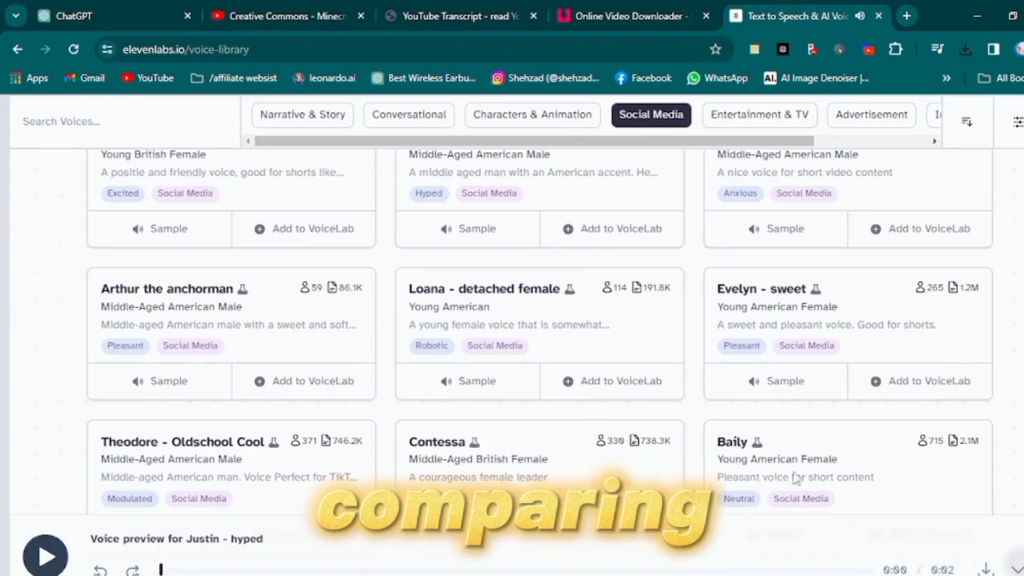
left_click(922, 365)
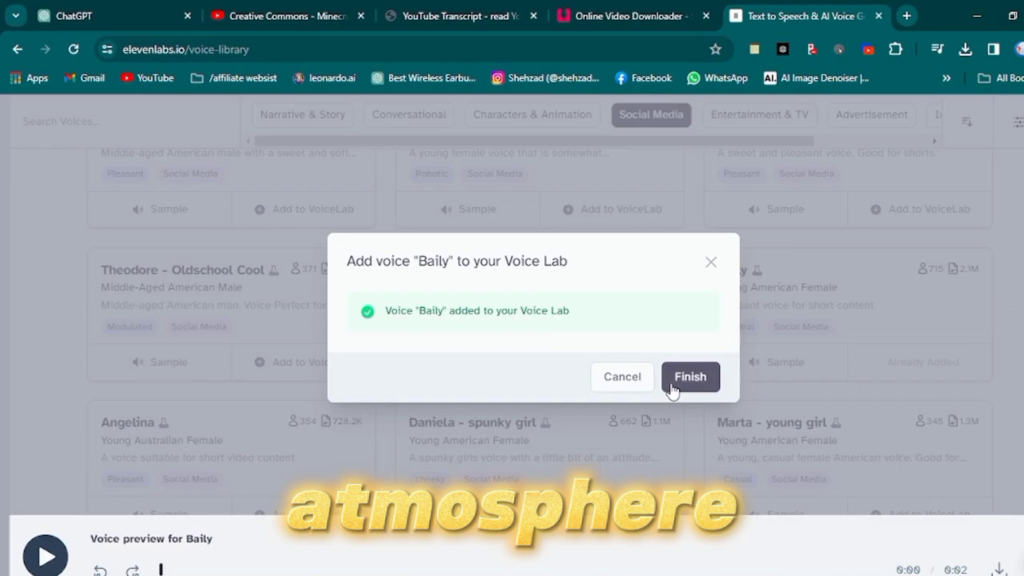
left_click(164, 10)
- Scroll the ChatGPT chat to bring the first-person story rewrite into view
scroll(415, 314, "up", 6)
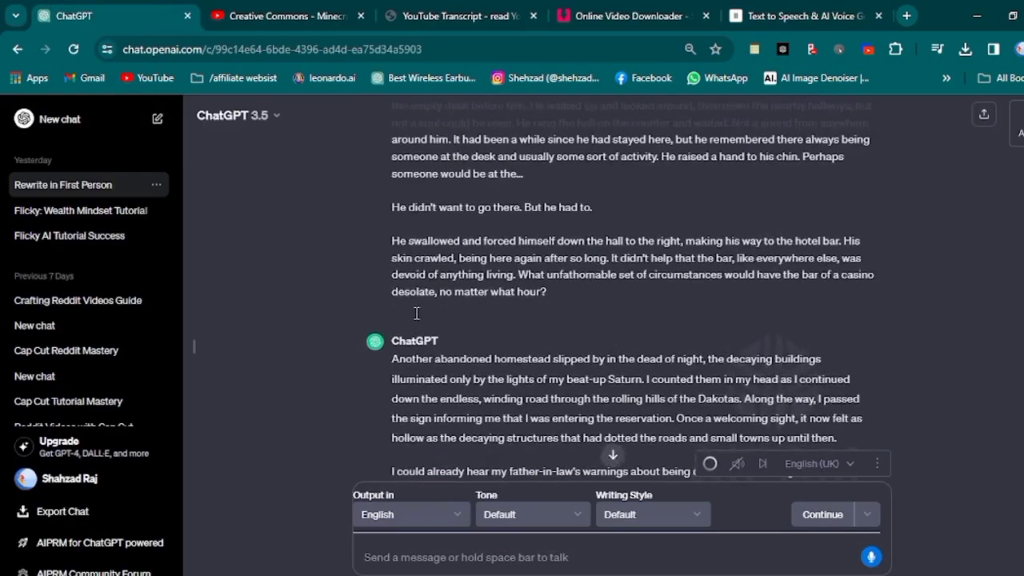
scroll(416, 314, "down", 1)
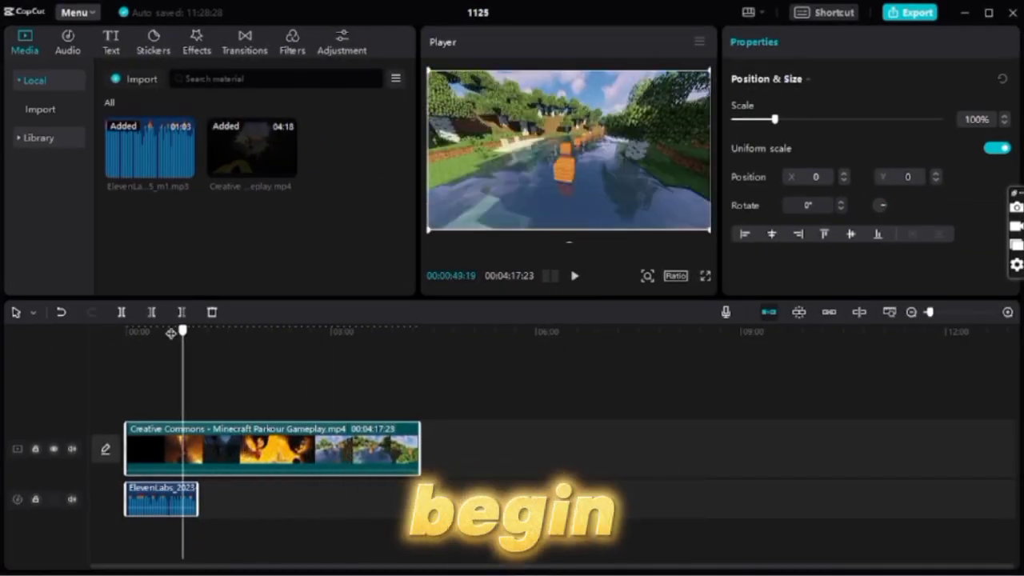
- Set the canvas ratio to 9:16 and scale the parkour video to about 317% to fill it
left_click(170, 332)
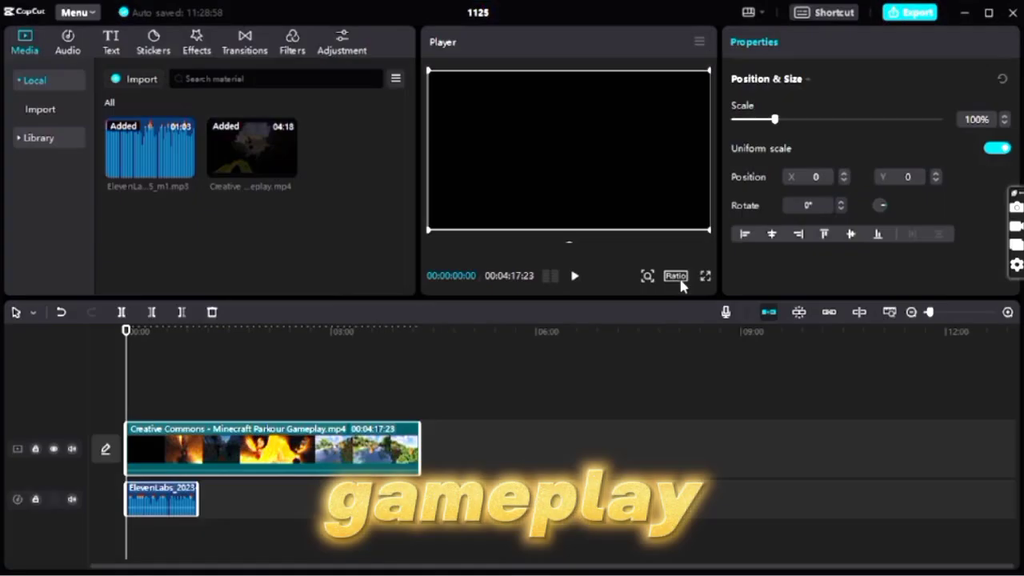
left_click(678, 279)
left_click(764, 433)
left_click_drag(624, 182, 682, 252)
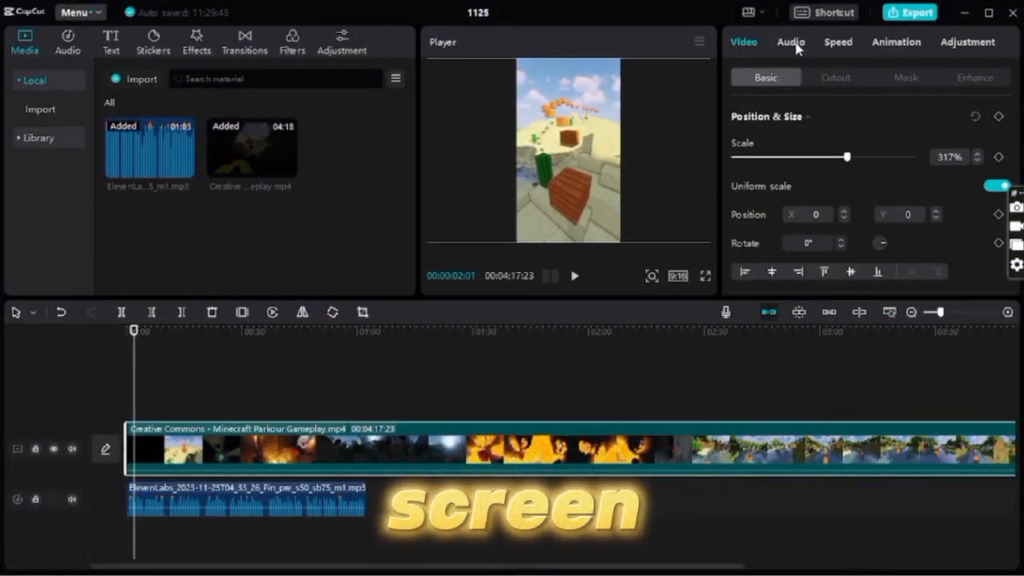
left_click(792, 44)
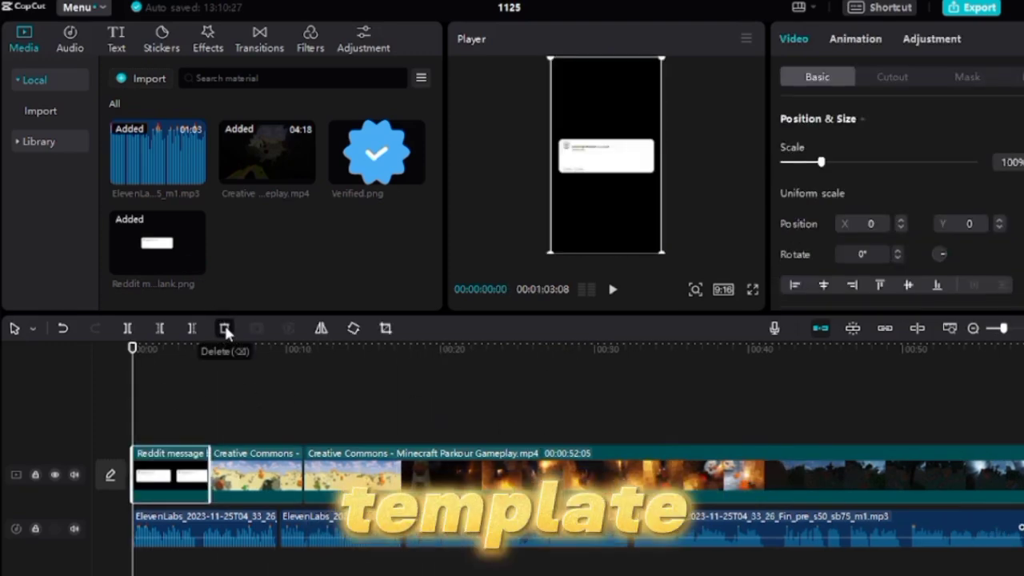
- Move the Reddit card to a track above the parkour video and add a Default text clip over it
left_click(225, 329)
left_click_drag(215, 314, 134, 430)
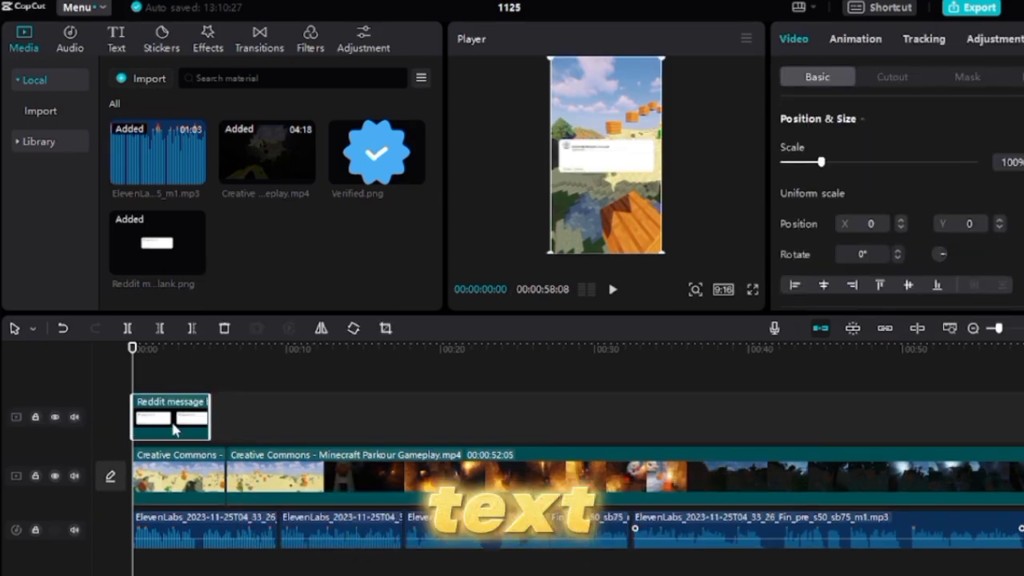
left_click(116, 39)
left_click_drag(142, 120, 172, 402)
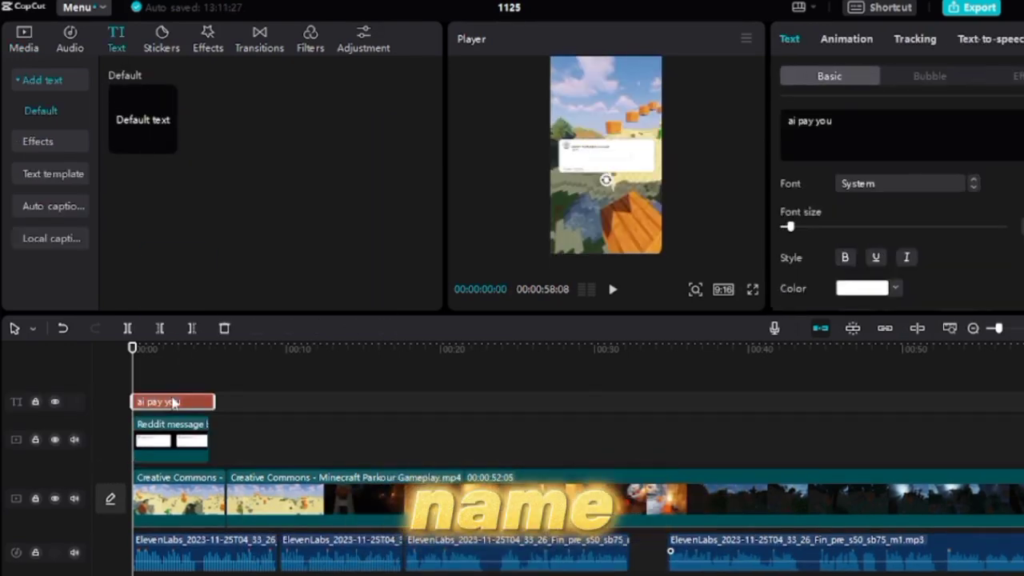
scroll(880, 264, "down", 3)
scroll(881, 240, "up", 3)
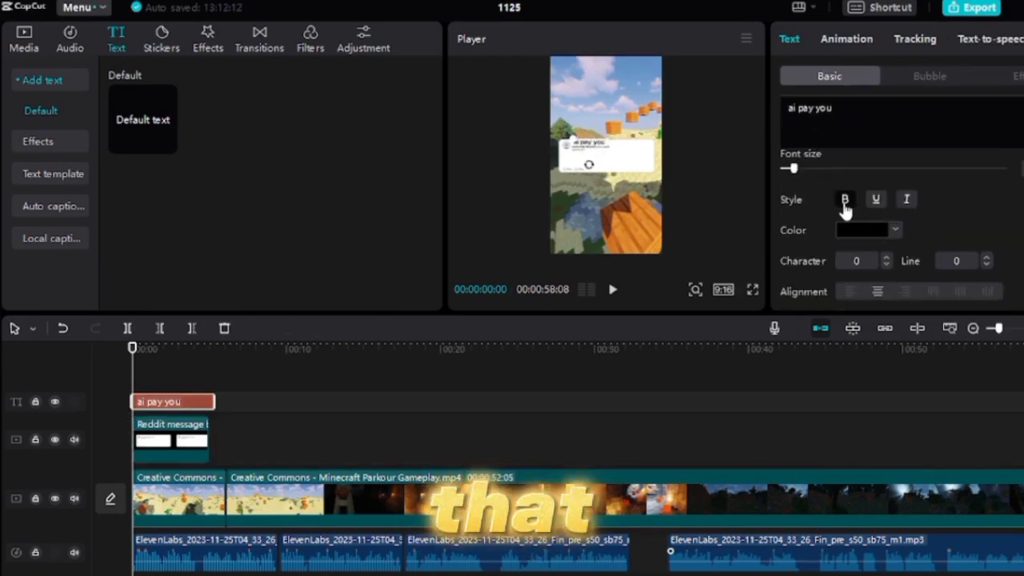
- Bold the username text and add a second text layer for the title 'Town of the Tall Man'
left_click(710, 159)
left_click_drag(151, 112, 216, 401)
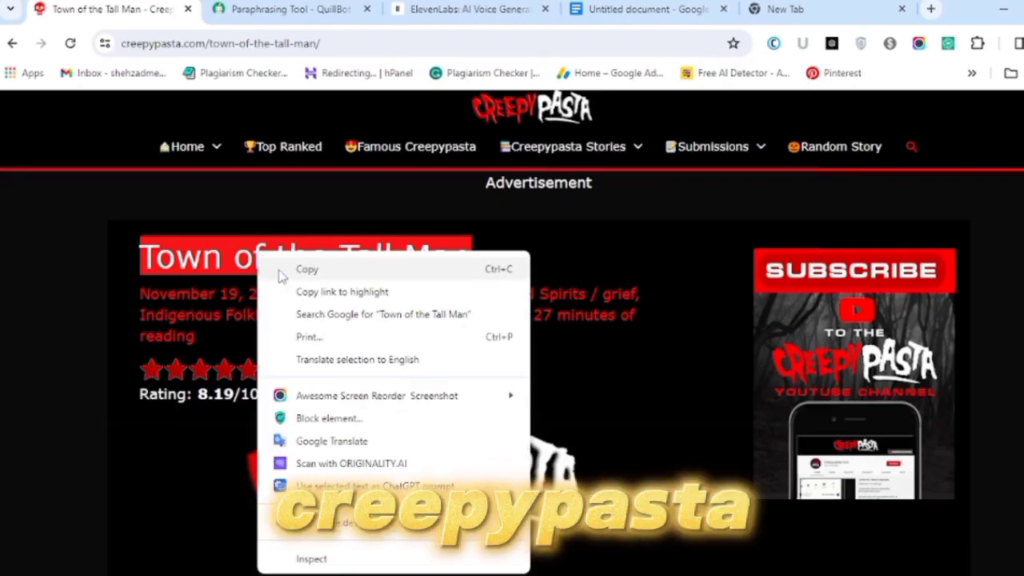
left_click(288, 270)
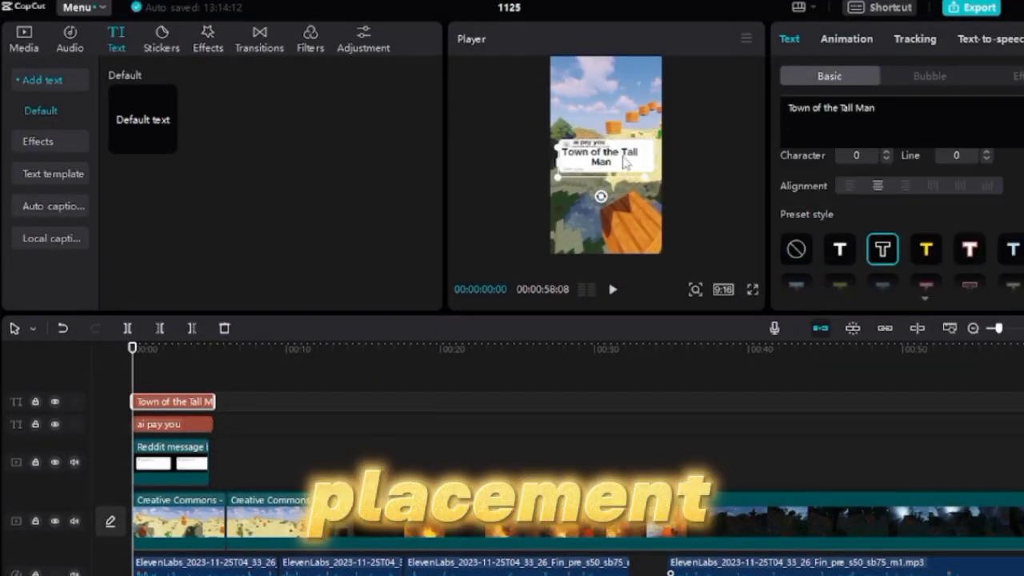
- Resize the title, scale and place the Verified.png badge on the card, and create English auto captions
left_click(633, 179)
left_click_drag(655, 176, 637, 173)
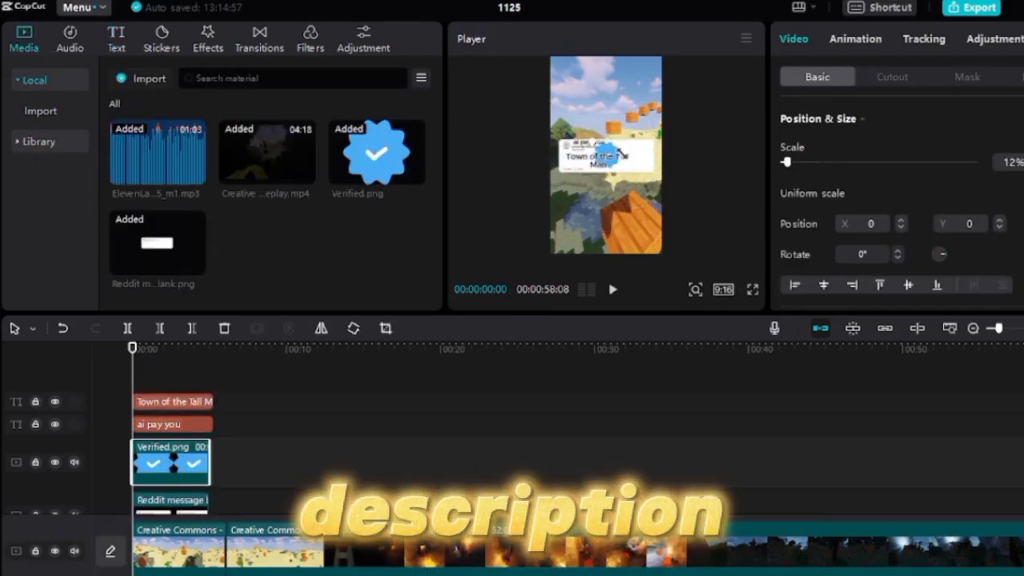
left_click_drag(622, 153, 636, 116)
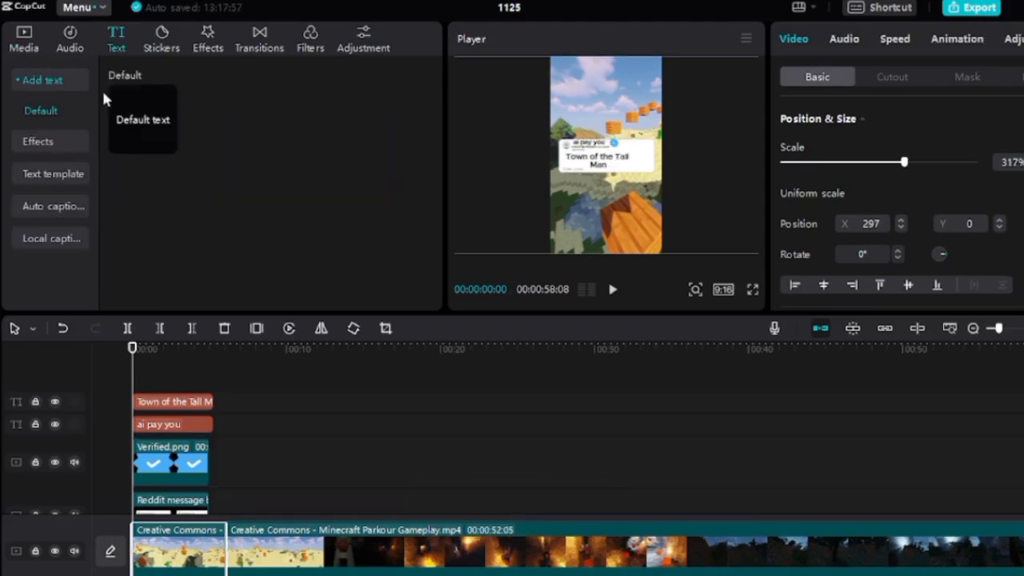
left_click(53, 177)
left_click(271, 270)
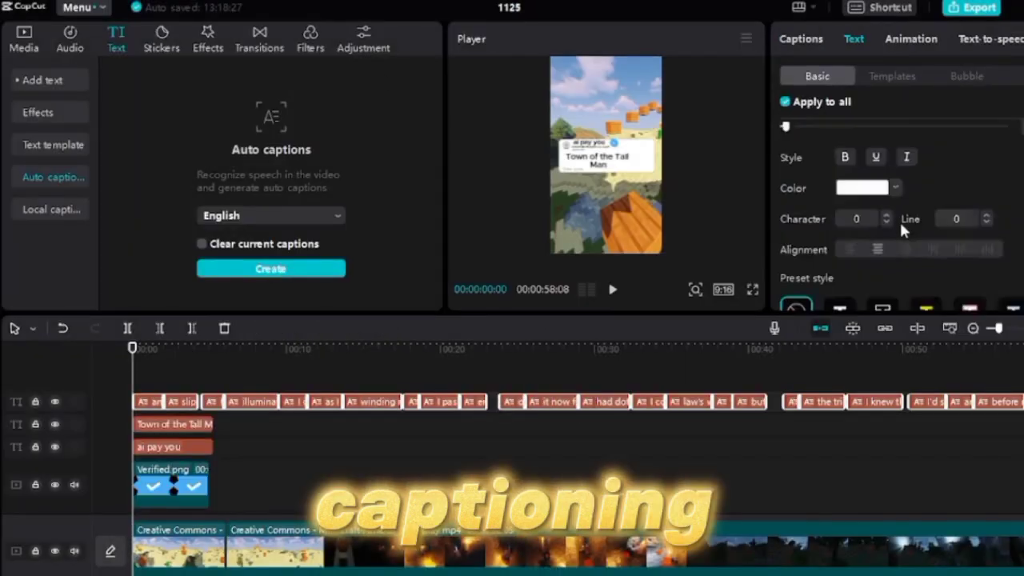
- Browse the caption Templates, fonts, Bubble styles, Animations and text Effects presets
left_click(892, 76)
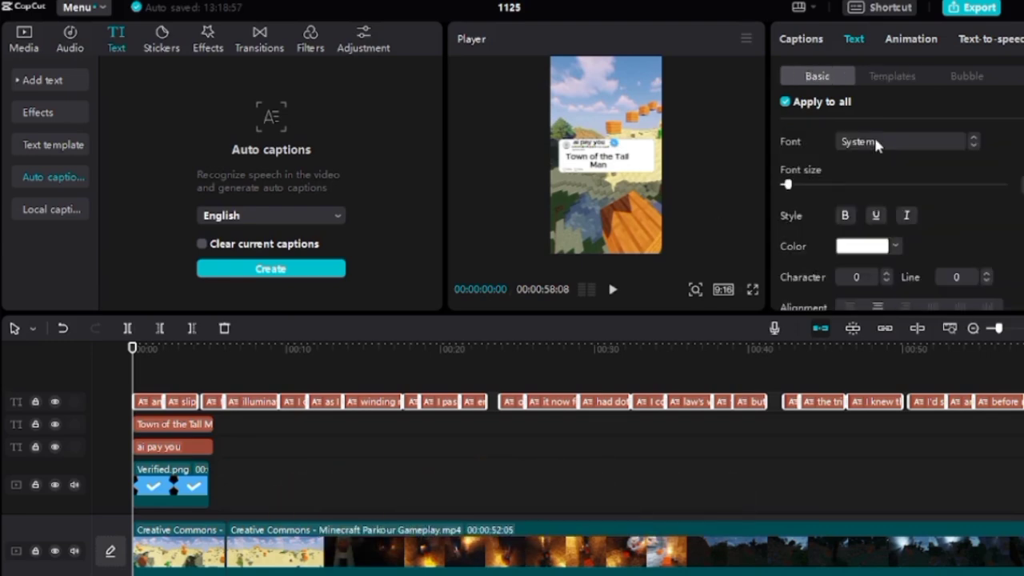
left_click(880, 141)
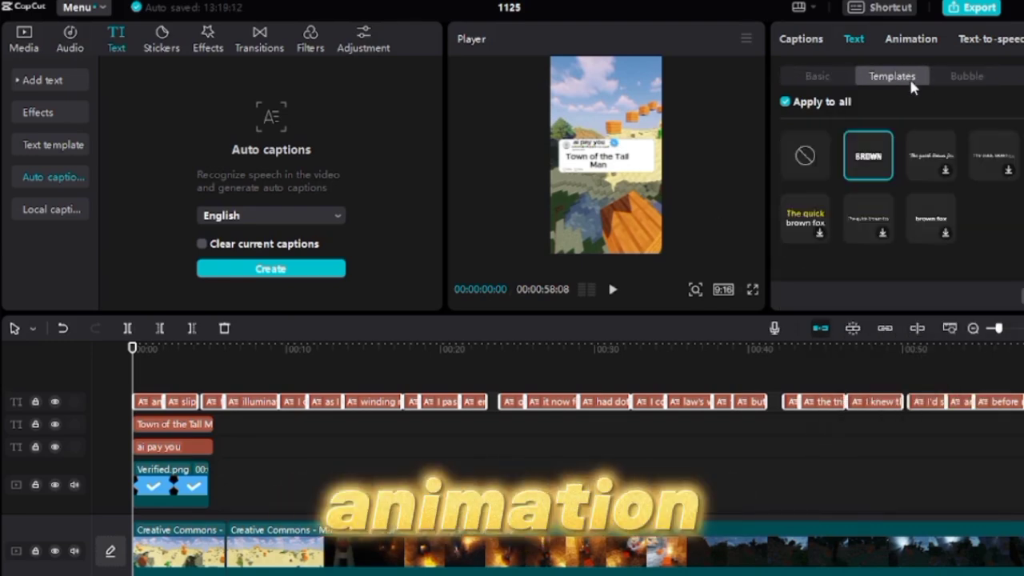
left_click(965, 75)
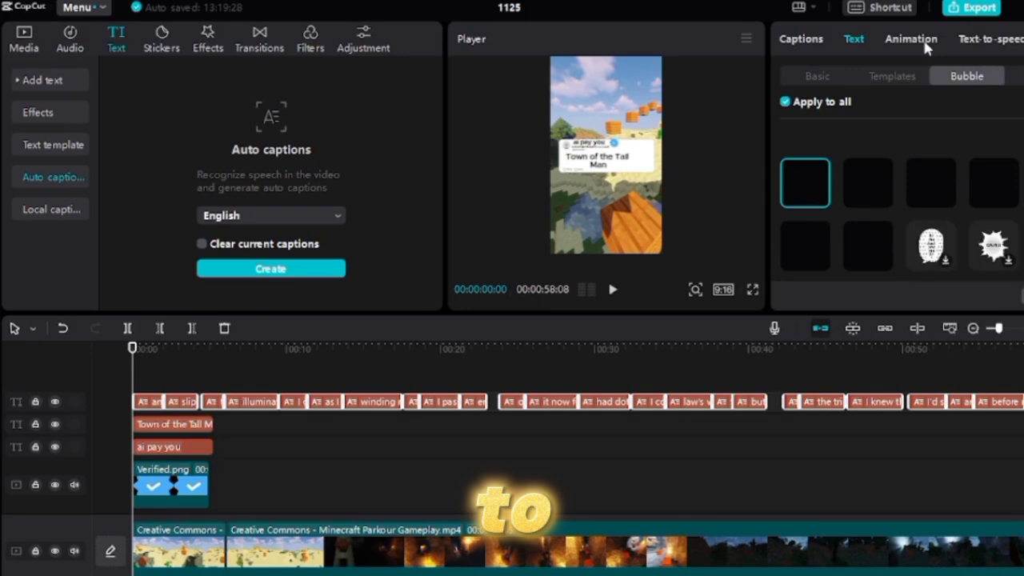
left_click(925, 45)
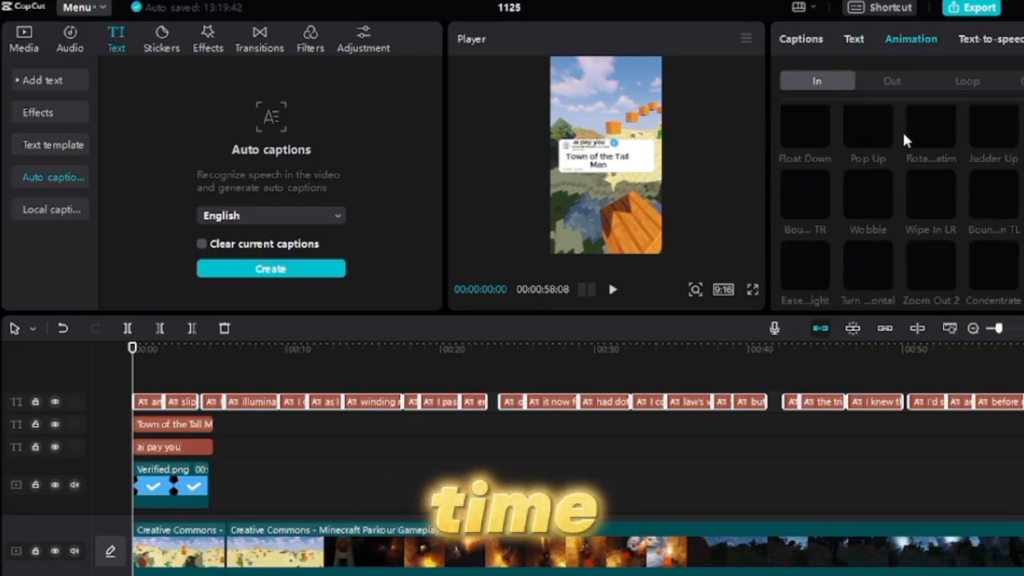
left_click(807, 264)
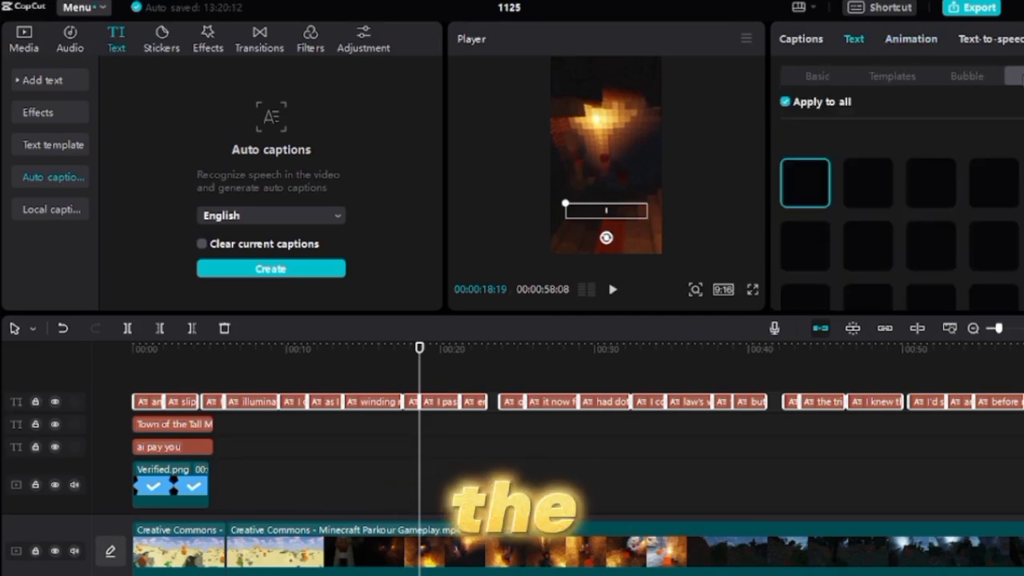
- Return to basic caption settings, select the 'winding' caption, and scrub back near the video's start
scroll(999, 154, "down", 2)
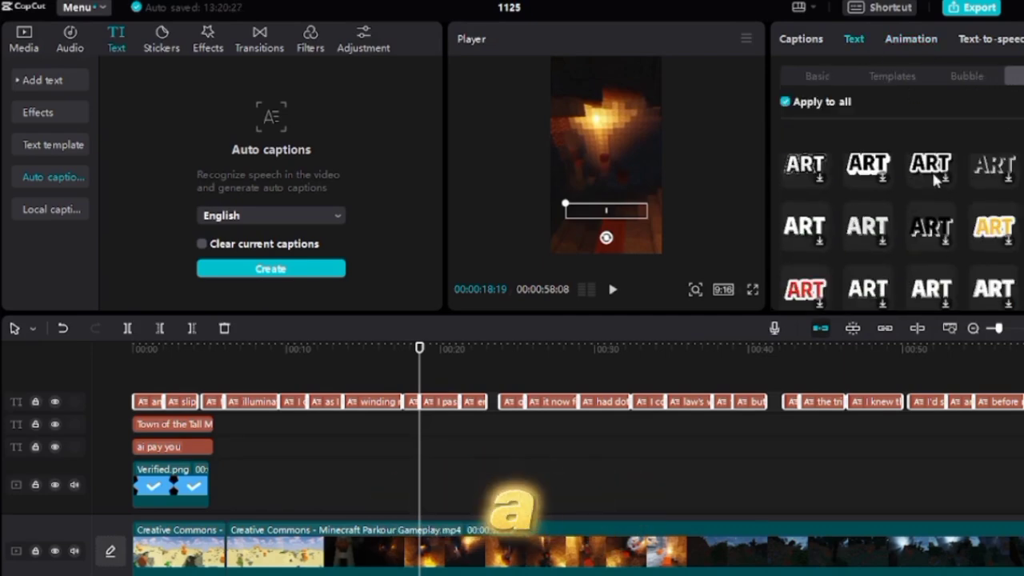
left_click(817, 76)
scroll(792, 200, "down", 5)
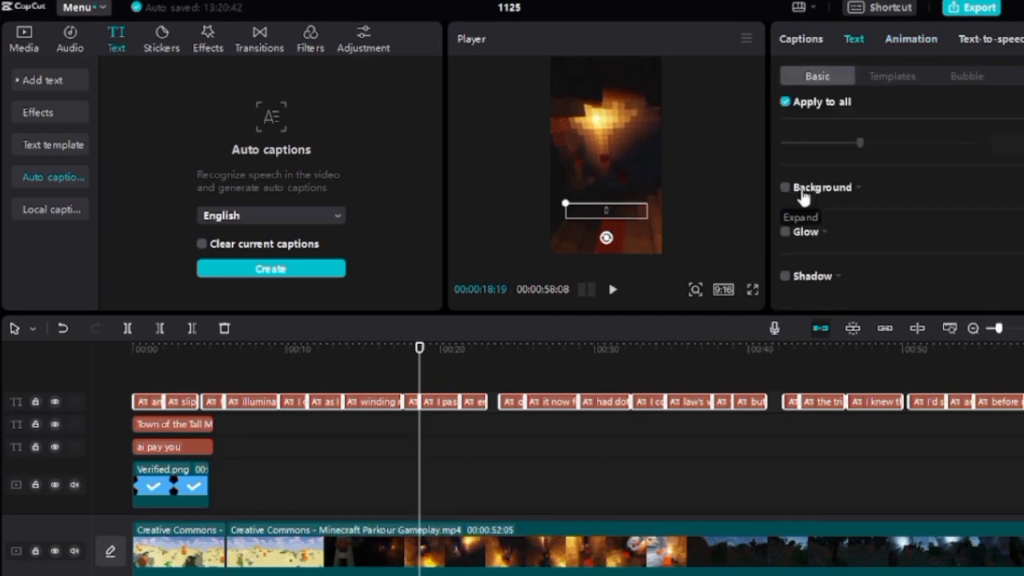
left_click(343, 349)
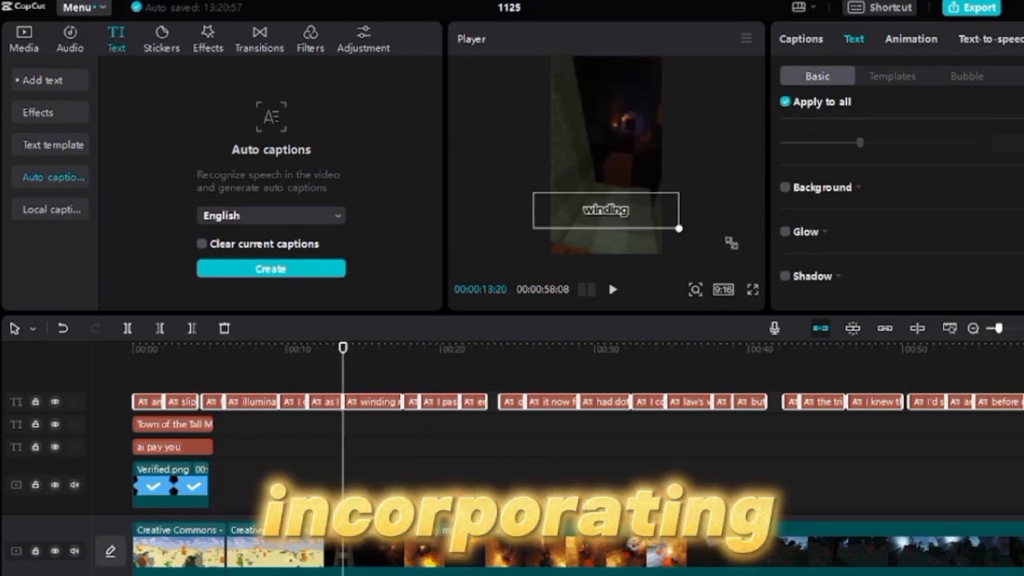
left_click_drag(130, 349, 74, 357)
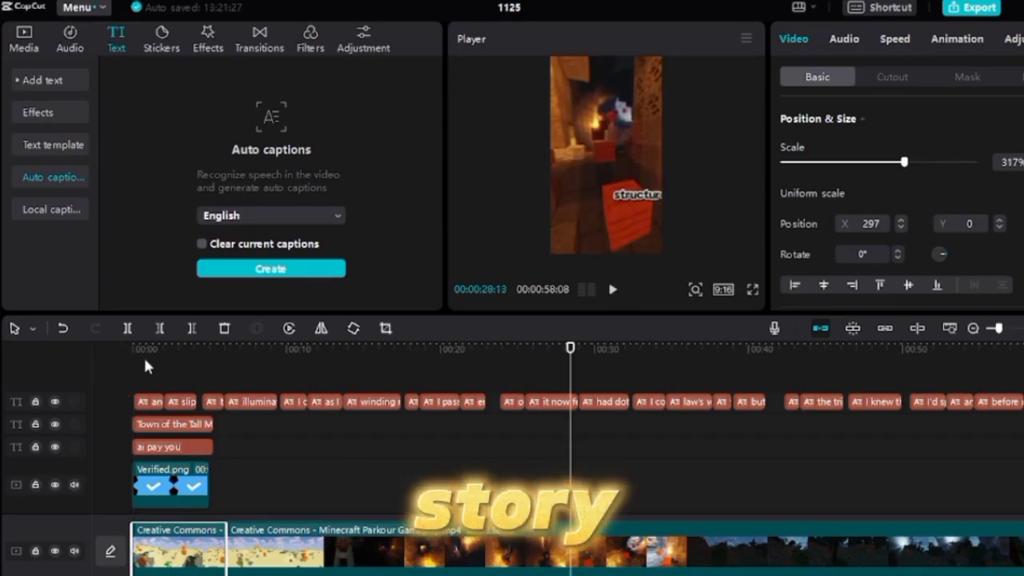
- Add the farmhouse photo to the timeline without replacing the gameplay clip
left_click(144, 349)
key("space")
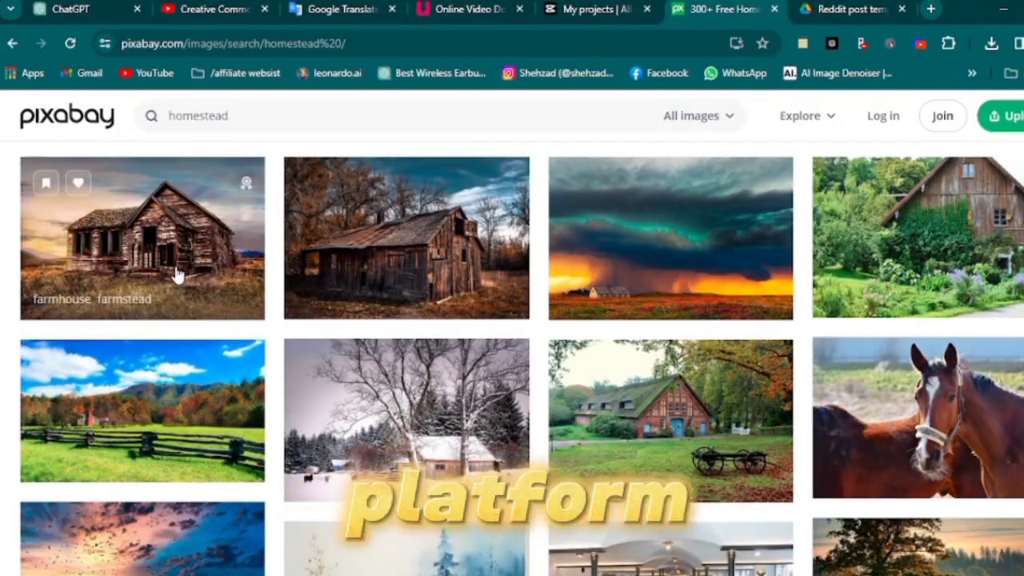
left_click(173, 269)
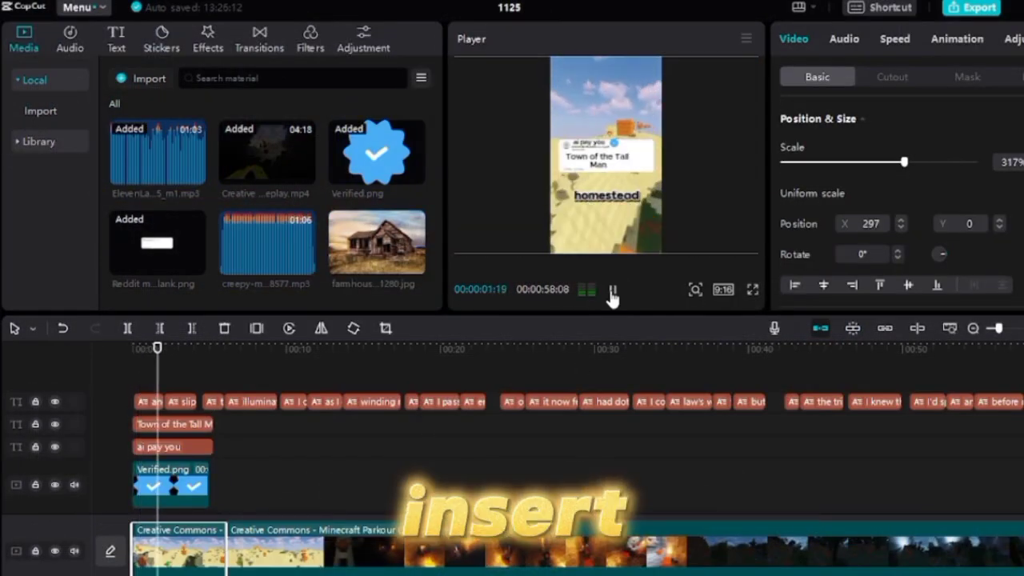
left_click_drag(376, 241, 200, 548)
left_click(665, 461)
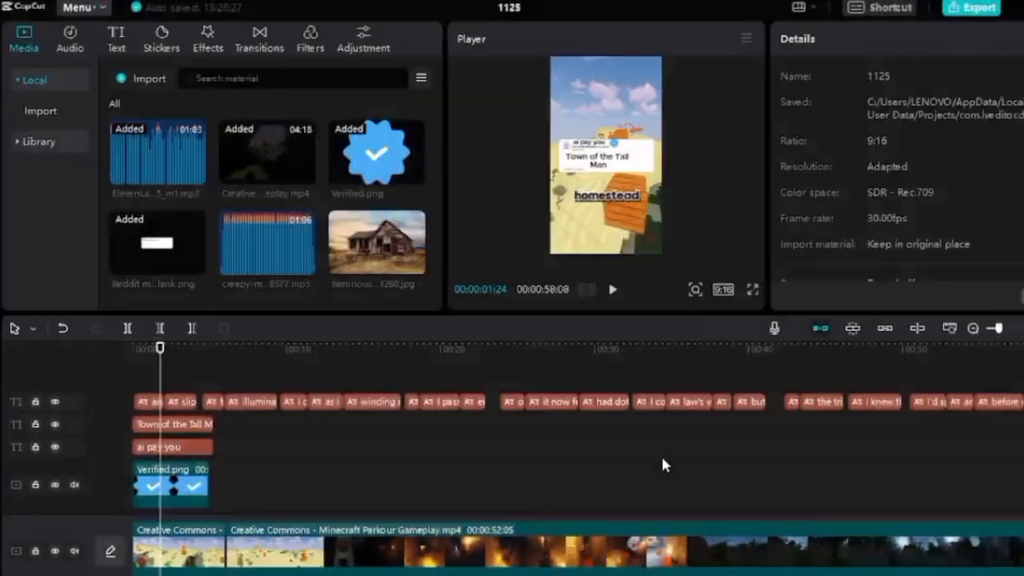
left_click_drag(376, 241, 222, 488)
- Put the photo above Verified.png at the top of the frame, 75% scale, with a 0.5 s entrance animation
left_click(611, 289)
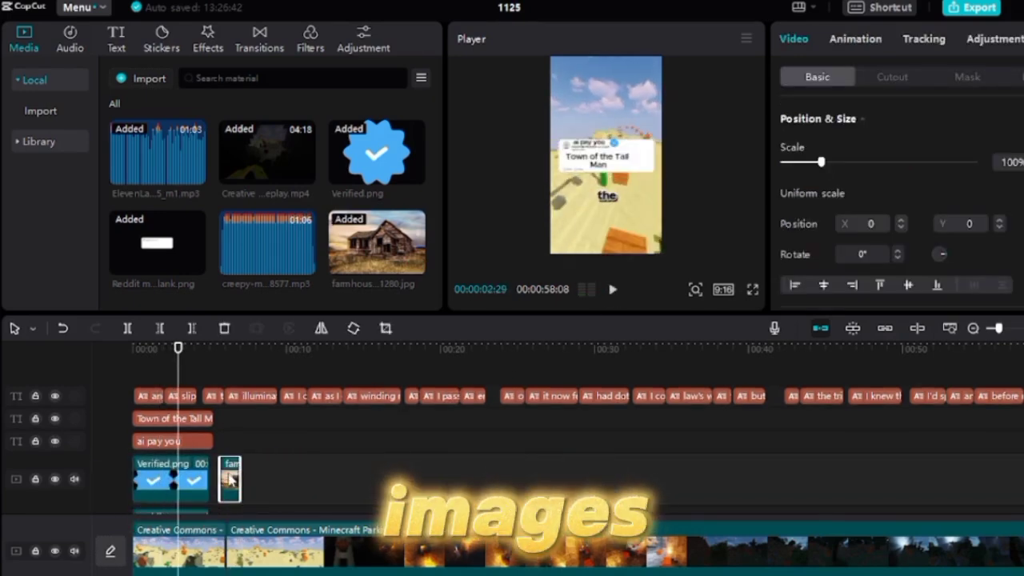
left_click_drag(163, 513, 172, 444)
left_click_drag(652, 220, 645, 126)
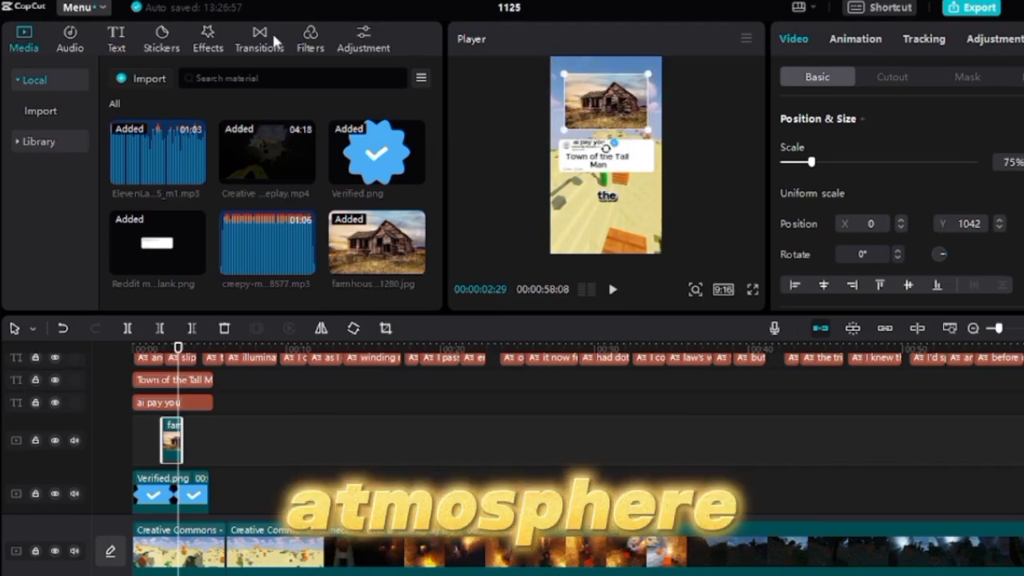
left_click(856, 39)
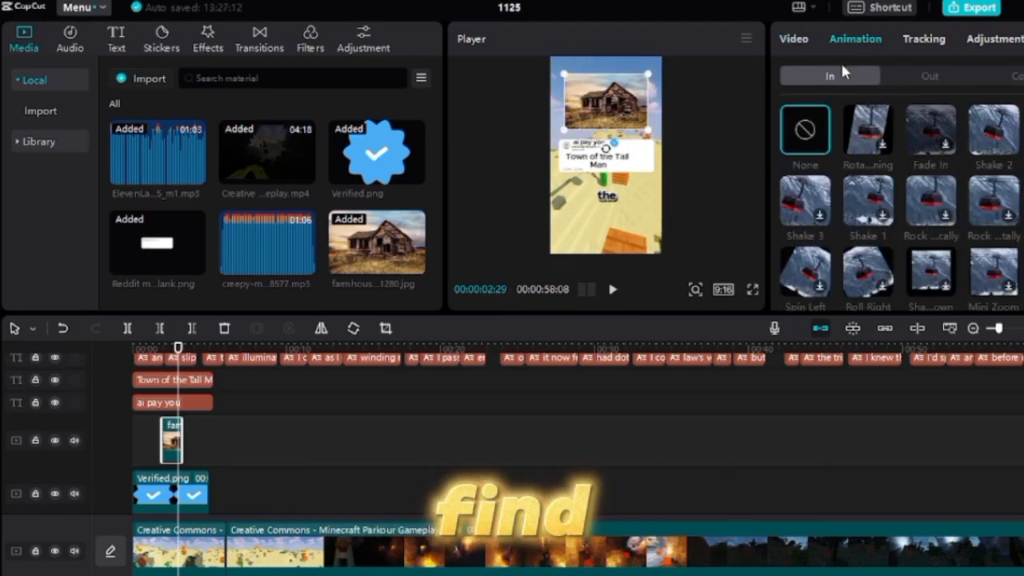
left_click(941, 281)
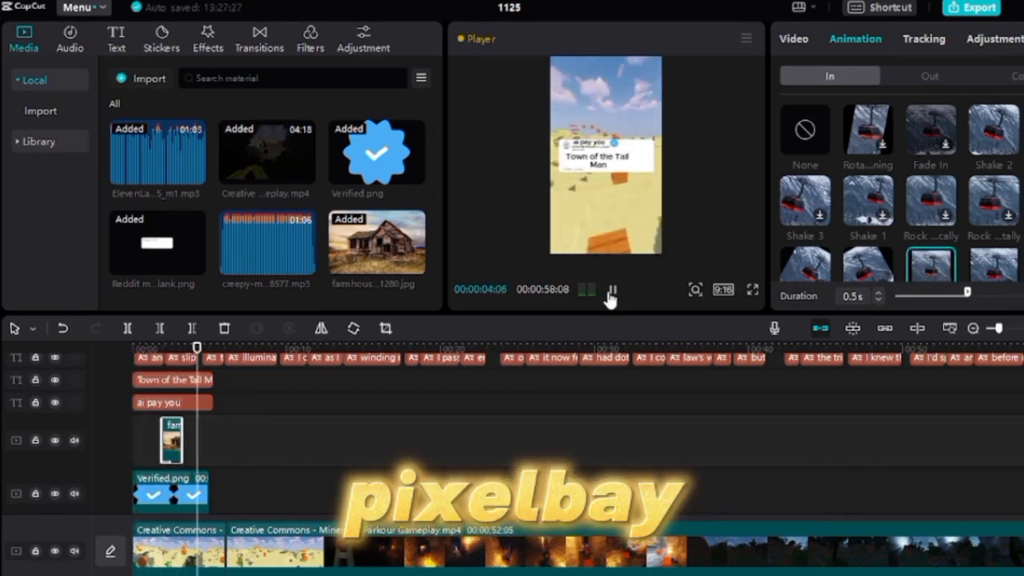
scroll(270, 483, "down", 2)
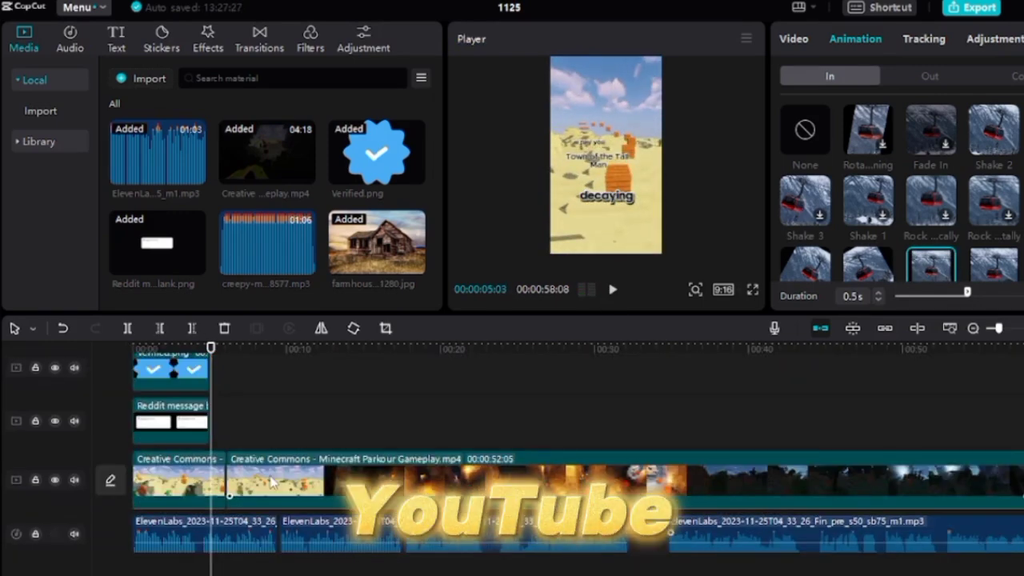
- Add the creepy music box track under the voiceover from the start, volume at 0.0 dB
key("Home")
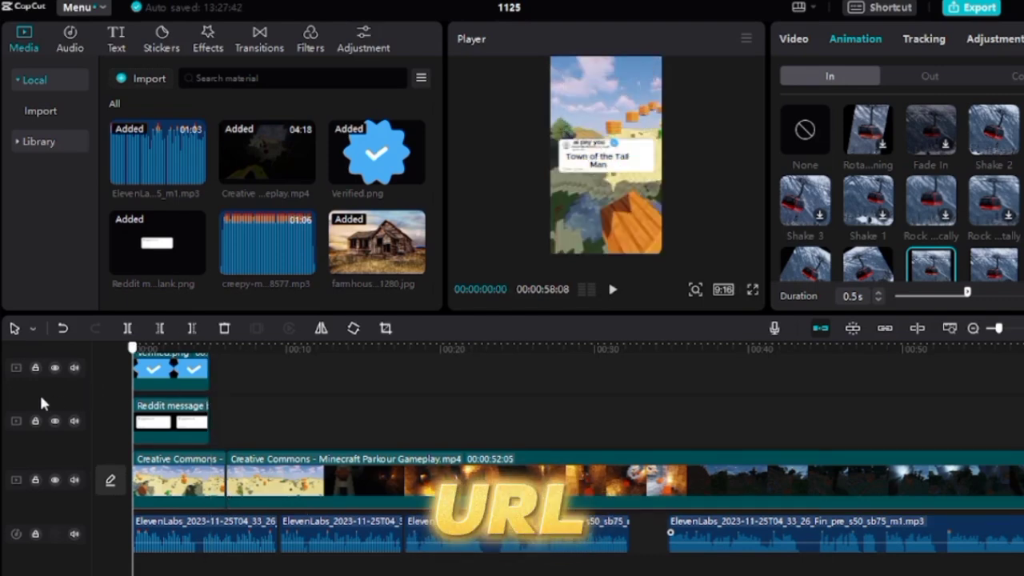
left_click_drag(308, 266, 118, 560)
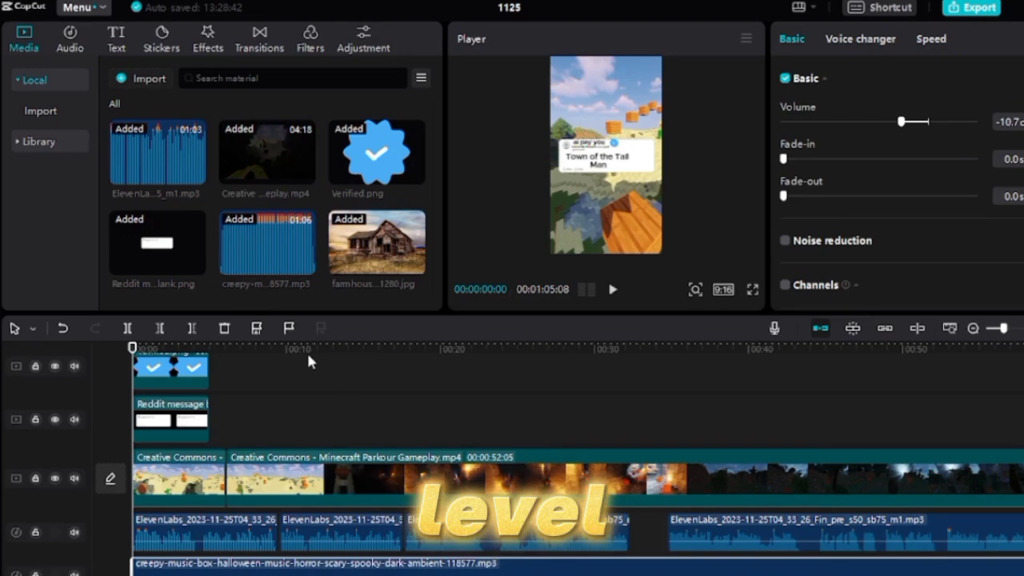
left_click(617, 290)
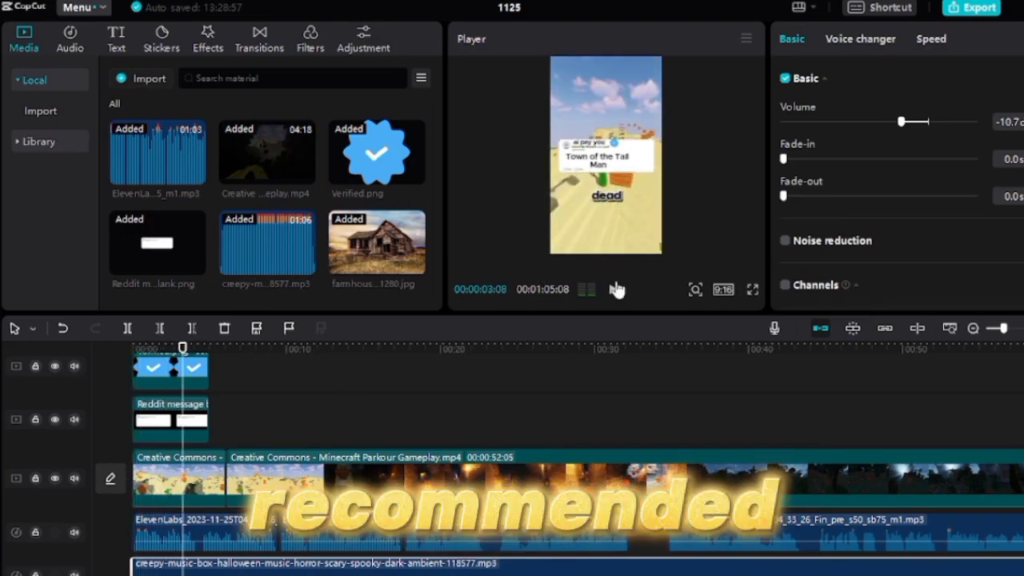
left_click_drag(902, 121, 920, 122)
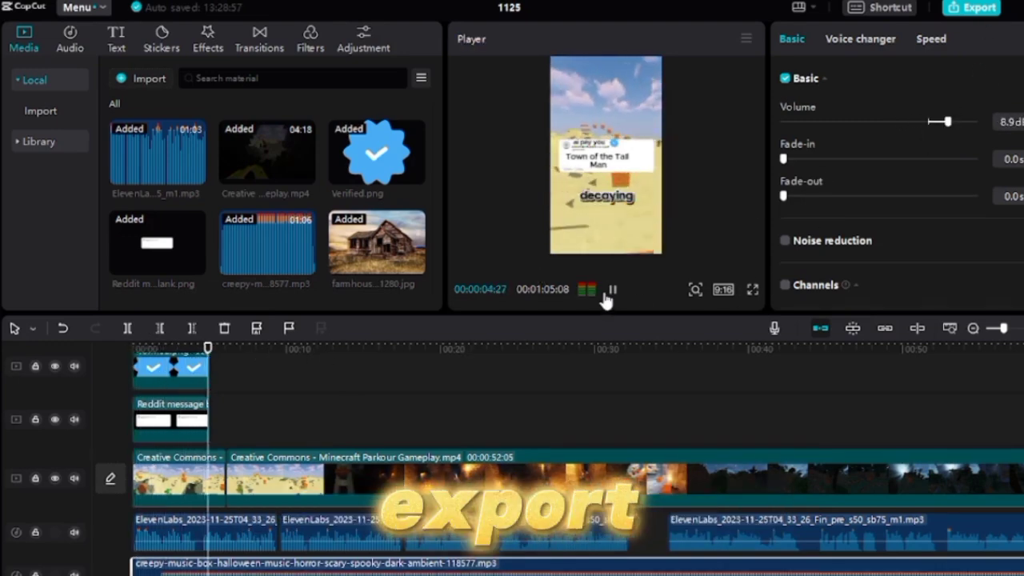
left_click(925, 122)
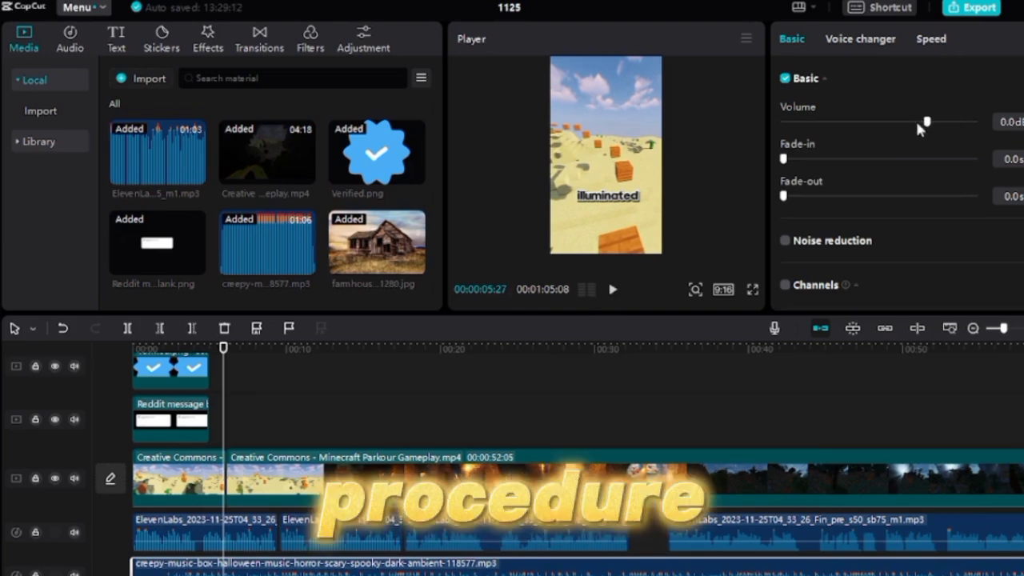
- Adjust the background music's Volume slider toward -18.3 dB
left_click_drag(927, 122, 962, 121)
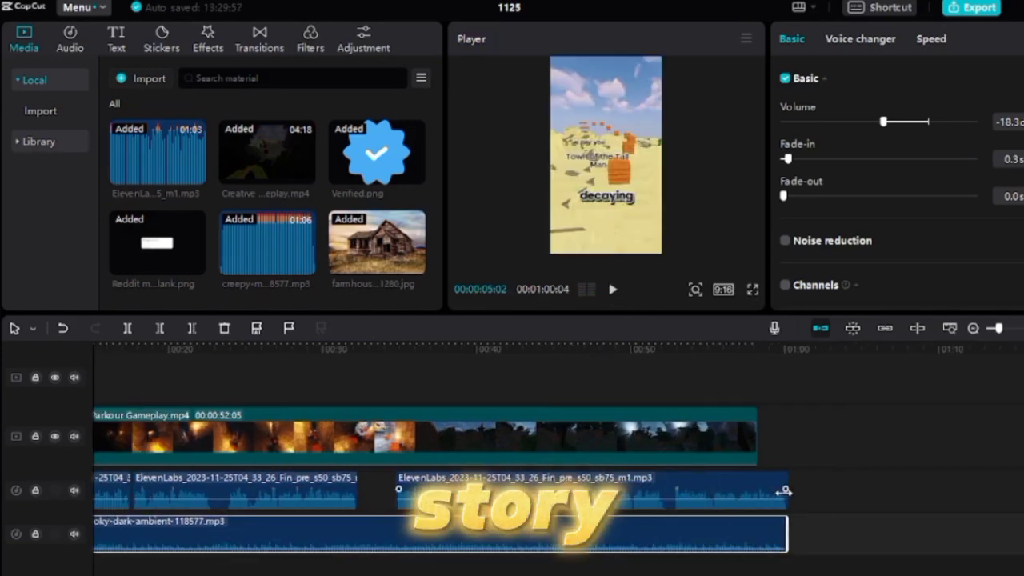
- Trim the gameplay video and background music to end with the voiceover at 00:58:03
left_click(755, 448)
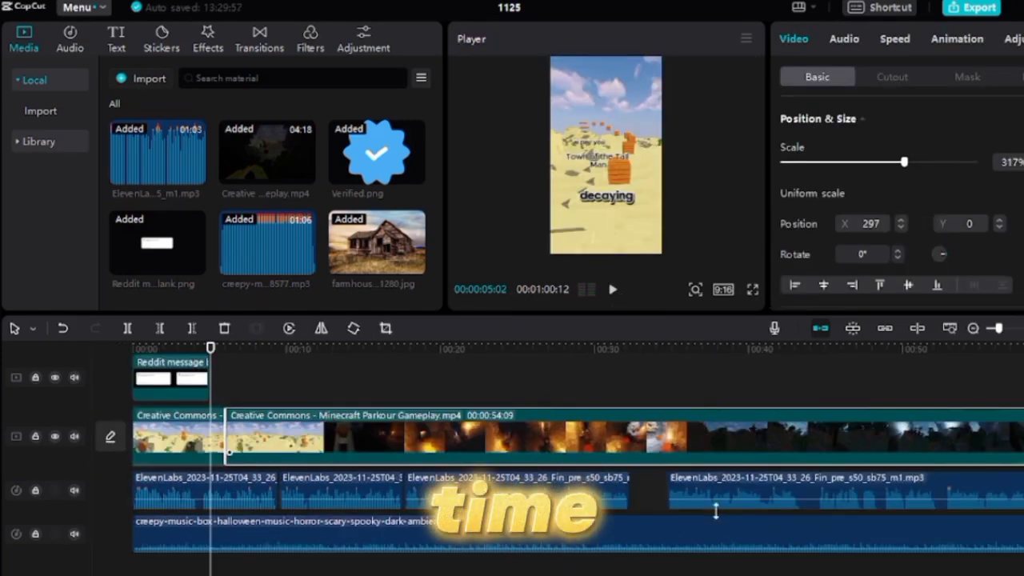
mouse_move(715, 506)
left_mouse_down()
mouse_move(716, 538)
mouse_move(723, 497)
left_mouse_up()
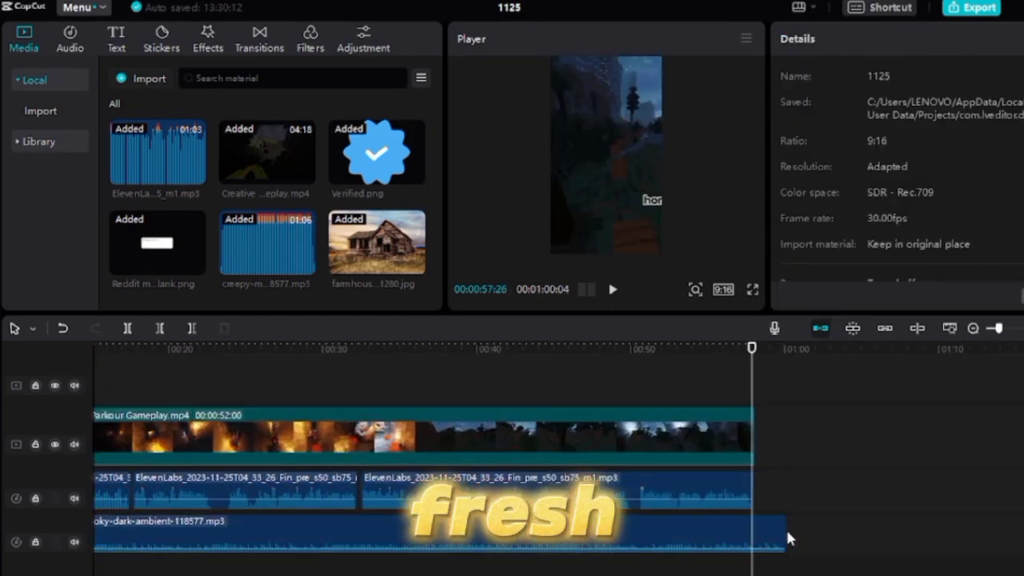
left_click(786, 538)
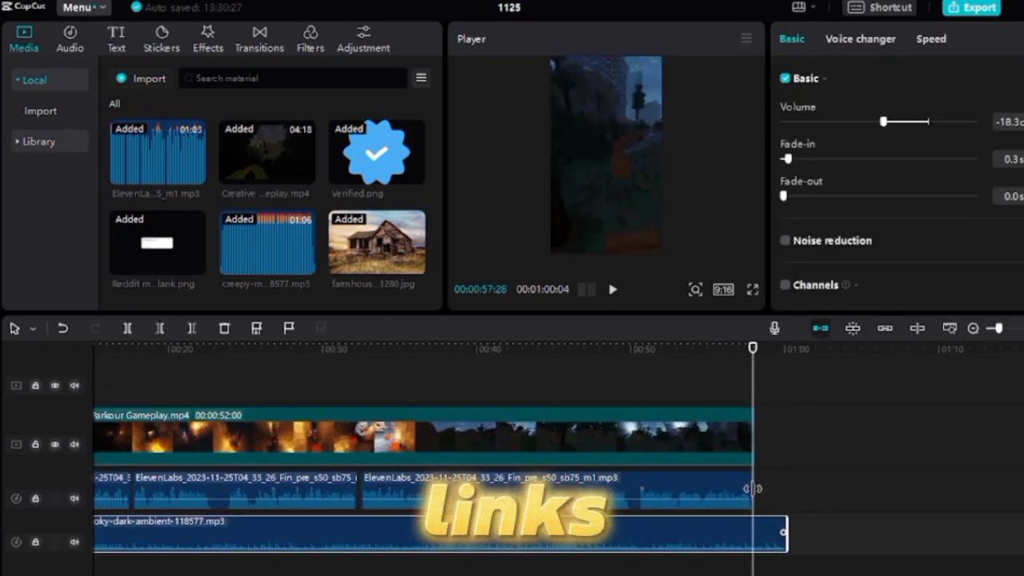
left_click(127, 328)
key("Delete")
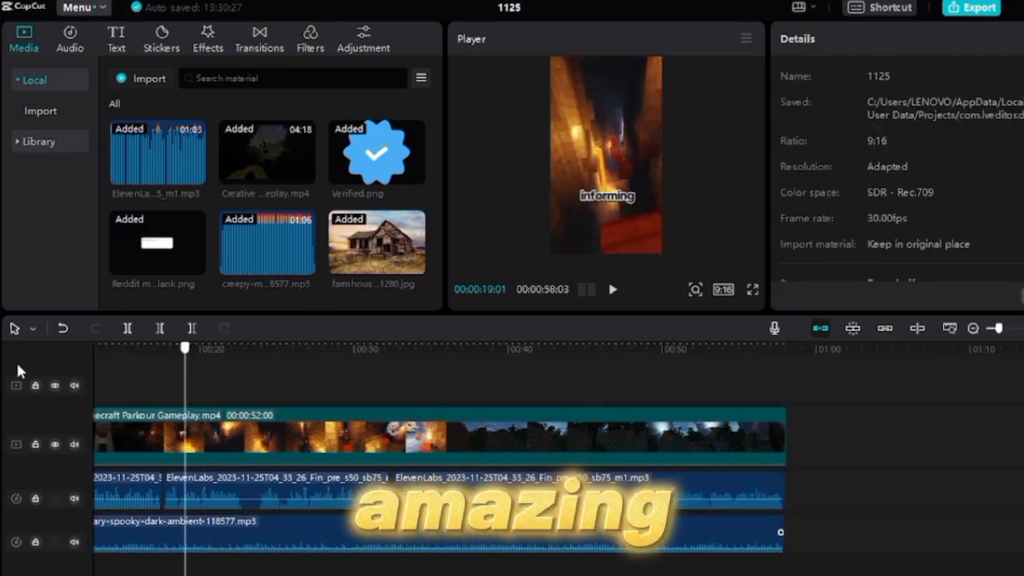
- Lower the background music volume further, to -21.9 dB
key("Home")
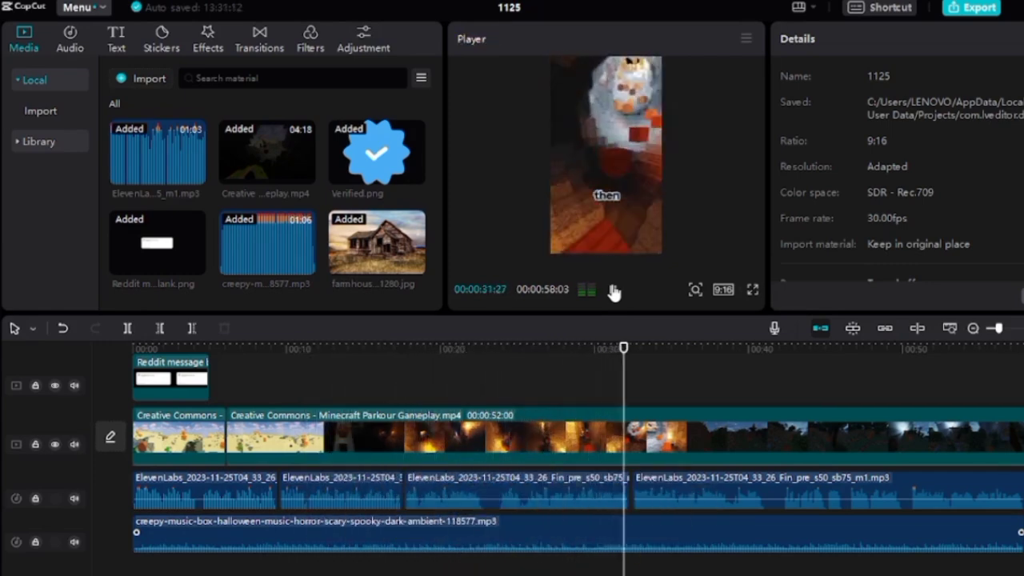
left_click(765, 529)
left_click_drag(885, 122, 865, 122)
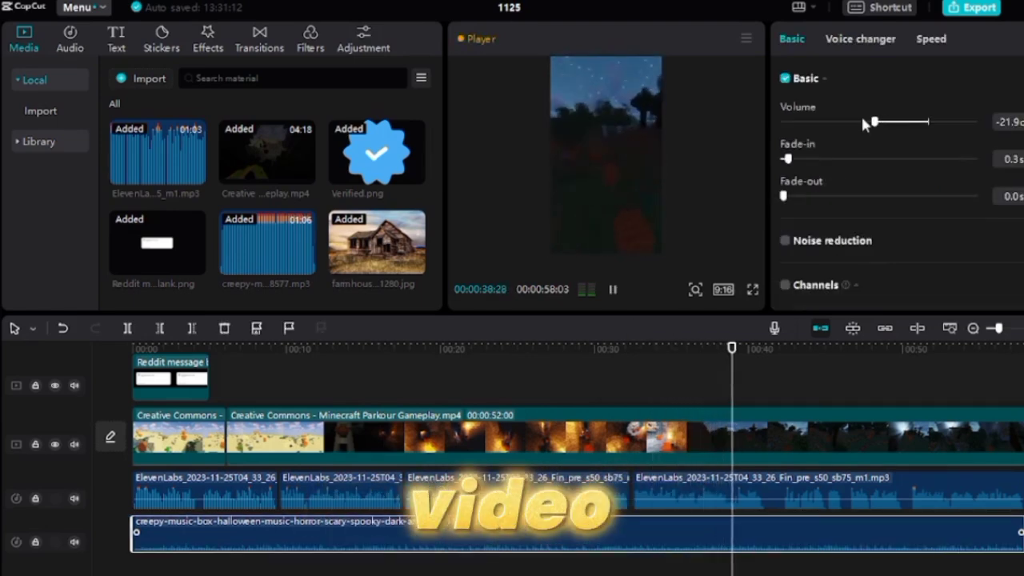